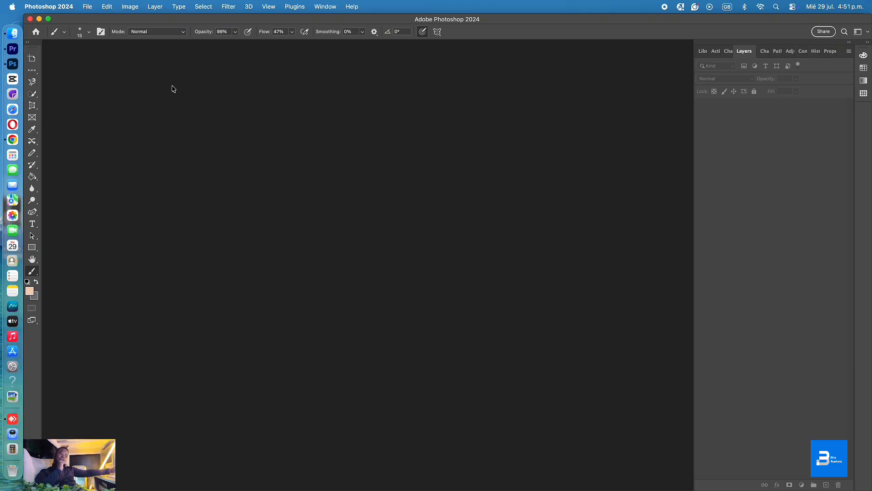
Open the image 6f8f00ef3ace013a940399af33cedac5.jpg from the Descargas folder, leaving its missing colour profile as is
{"action": "left_click", "coordinate": [90, 7]}
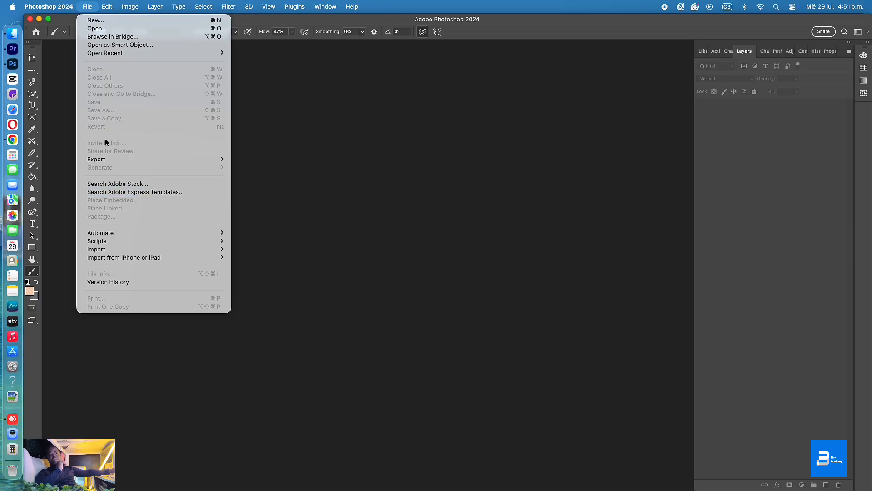
{"action": "left_click", "coordinate": [100, 30]}
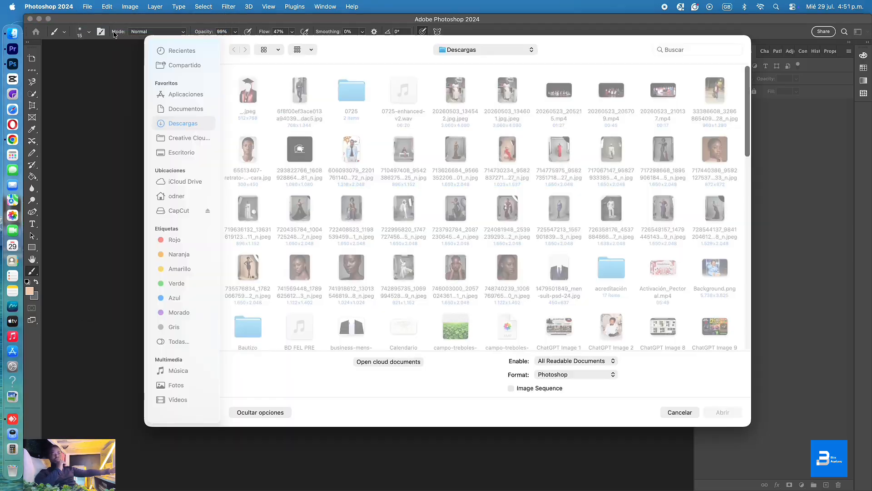
{"action": "scroll", "coordinate": [392, 268], "scroll_direction": "down", "scroll_amount": 15}
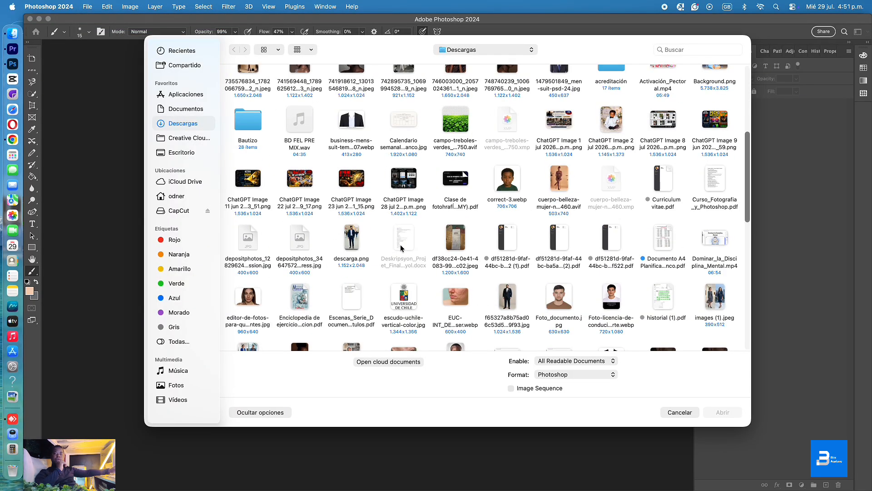
{"action": "scroll", "coordinate": [401, 247], "scroll_direction": "down", "scroll_amount": 2}
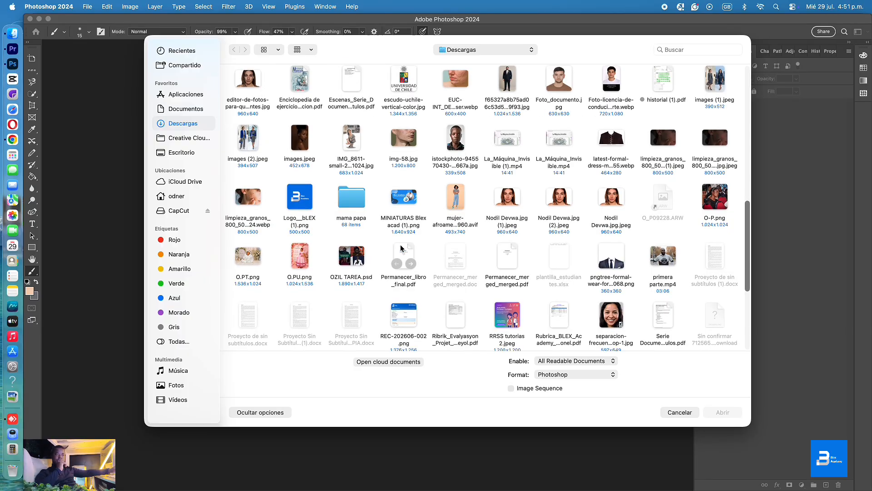
{"action": "scroll", "coordinate": [401, 248], "scroll_direction": "down", "scroll_amount": 8}
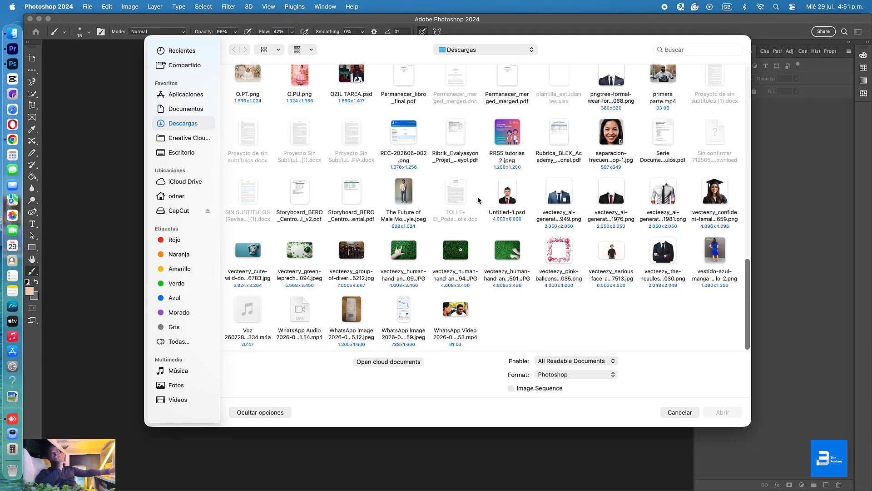
{"action": "scroll", "coordinate": [404, 235], "scroll_direction": "up", "scroll_amount": 4}
{"action": "scroll", "coordinate": [404, 234], "scroll_direction": "up", "scroll_amount": 7}
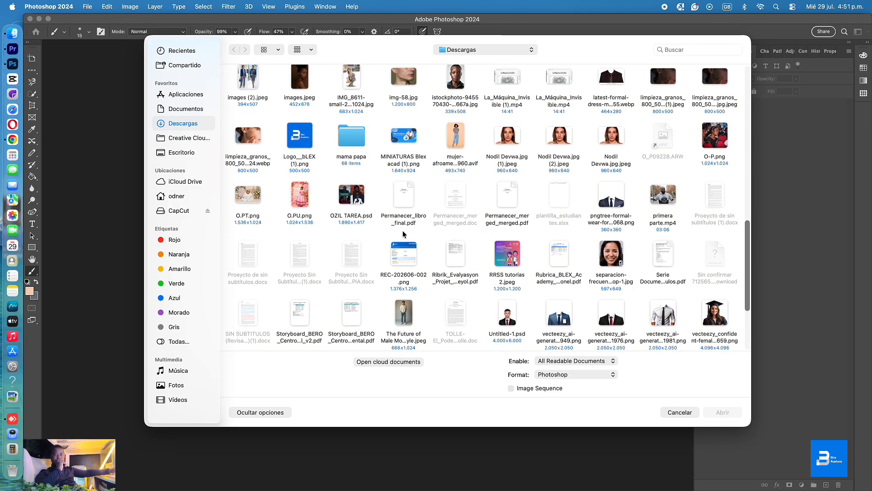
{"action": "scroll", "coordinate": [404, 234], "scroll_direction": "up", "scroll_amount": 3}
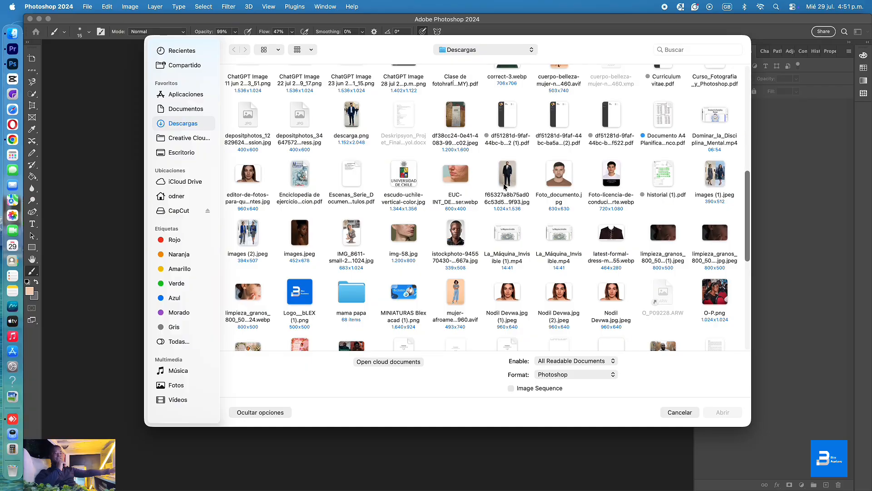
{"action": "scroll", "coordinate": [391, 212], "scroll_direction": "up", "scroll_amount": 9}
{"action": "scroll", "coordinate": [394, 212], "scroll_direction": "up", "scroll_amount": 7}
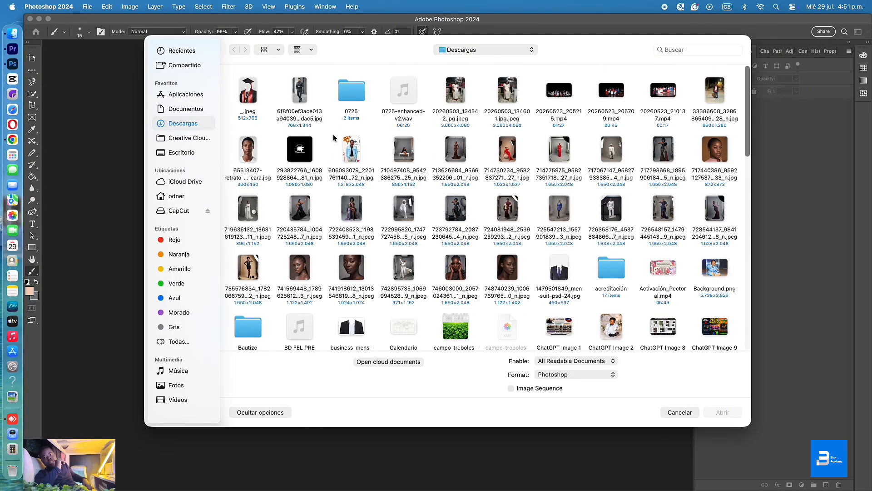
{"action": "left_click", "coordinate": [300, 96]}
{"action": "left_click", "coordinate": [730, 412]}
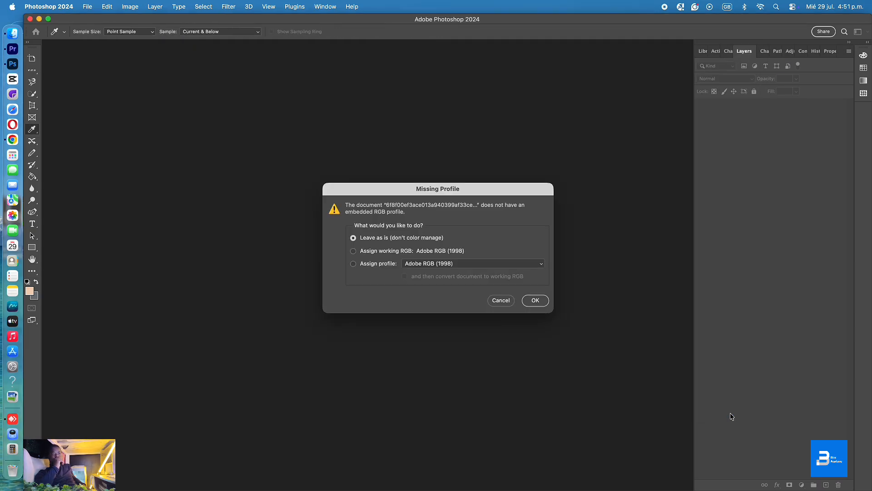
{"action": "key", "text": "Return"}
Unlock the Background layer so the photo becomes a regular, movable layer
{"action": "key", "text": "b"}
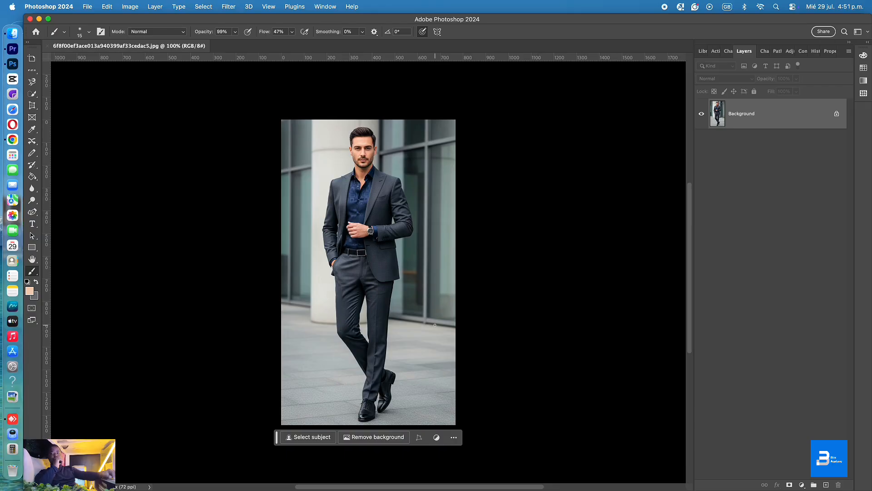
{"action": "key", "text": "v"}
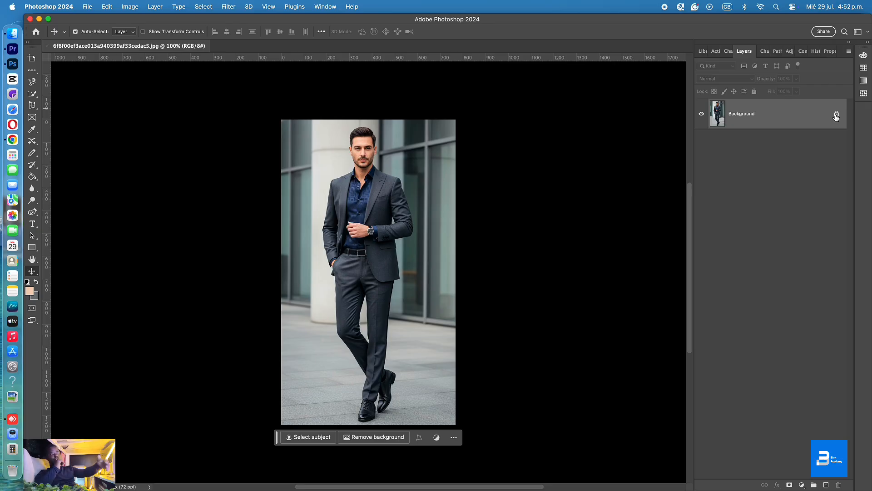
{"action": "left_click_drag", "start_coordinate": [379, 259], "coordinate": [384, 285]}
{"action": "left_click", "coordinate": [408, 230]}
{"action": "left_click", "coordinate": [468, 227]}
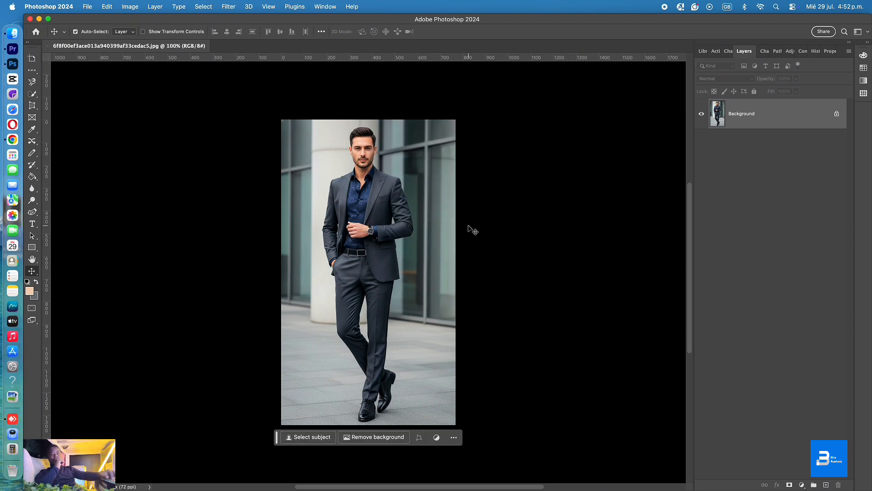
{"action": "left_click", "coordinate": [836, 115]}
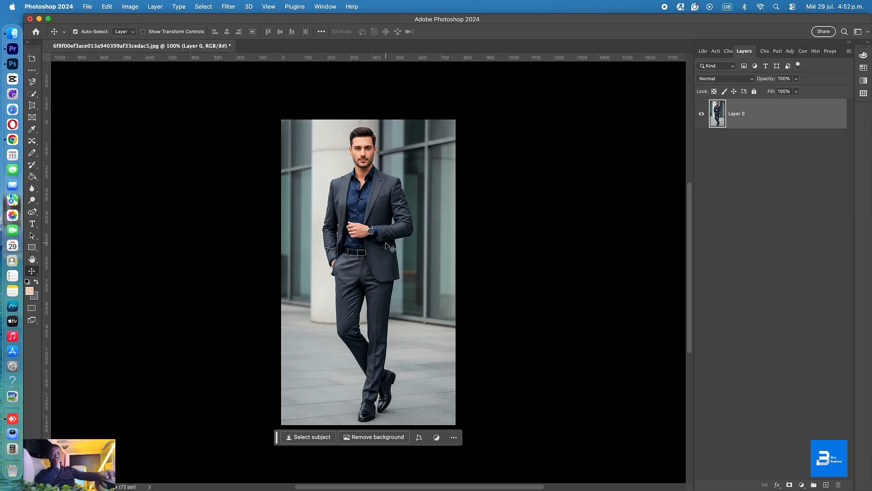
{"action": "mouse_move", "coordinate": [386, 244]}
{"action": "left_mouse_down"}
{"action": "mouse_move", "coordinate": [336, 294]}
{"action": "mouse_move", "coordinate": [415, 329]}
{"action": "mouse_move", "coordinate": [420, 230]}
{"action": "mouse_move", "coordinate": [357, 235]}
{"action": "mouse_move", "coordinate": [384, 314]}
{"action": "mouse_move", "coordinate": [468, 217]}
{"action": "mouse_move", "coordinate": [384, 313]}
{"action": "mouse_move", "coordinate": [426, 246]}
{"action": "mouse_move", "coordinate": [384, 246]}
{"action": "left_mouse_up"}
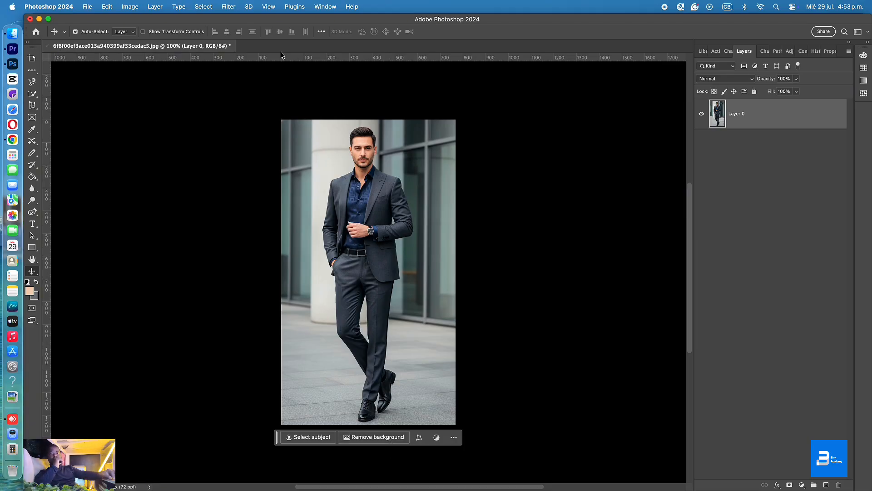
Remove the photo's background with the Remove Background quick action, and bring the layer list back into view
{"action": "left_click", "coordinate": [324, 8]}
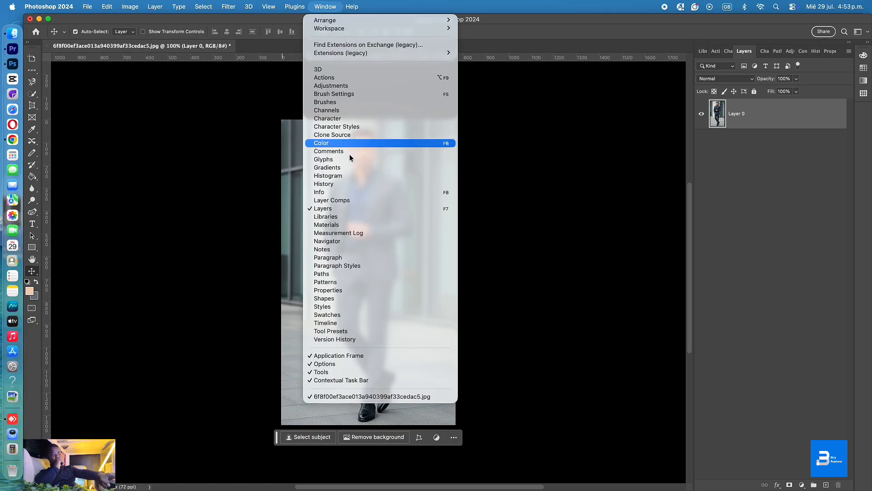
{"action": "left_click", "coordinate": [357, 291]}
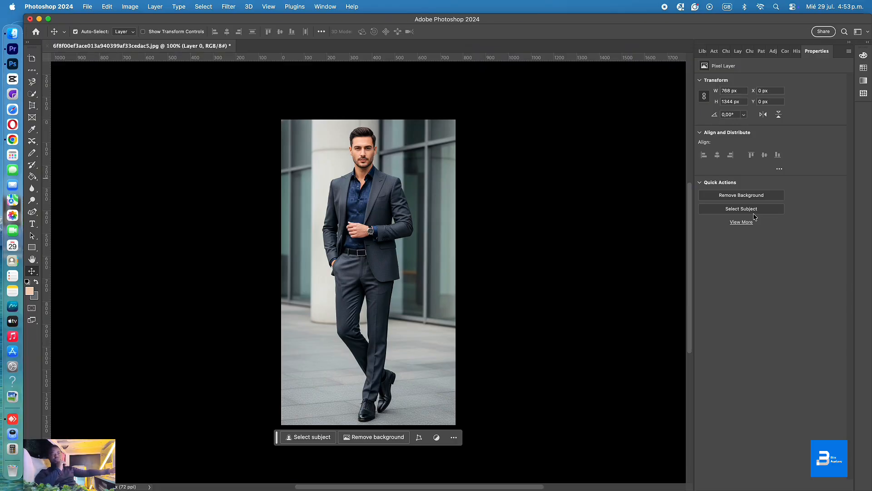
{"action": "left_click", "coordinate": [734, 199]}
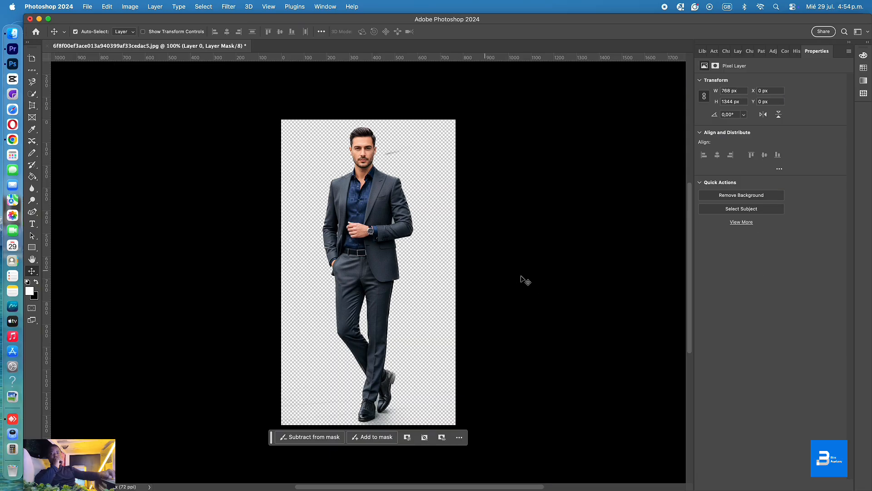
{"action": "left_click", "coordinate": [325, 7]}
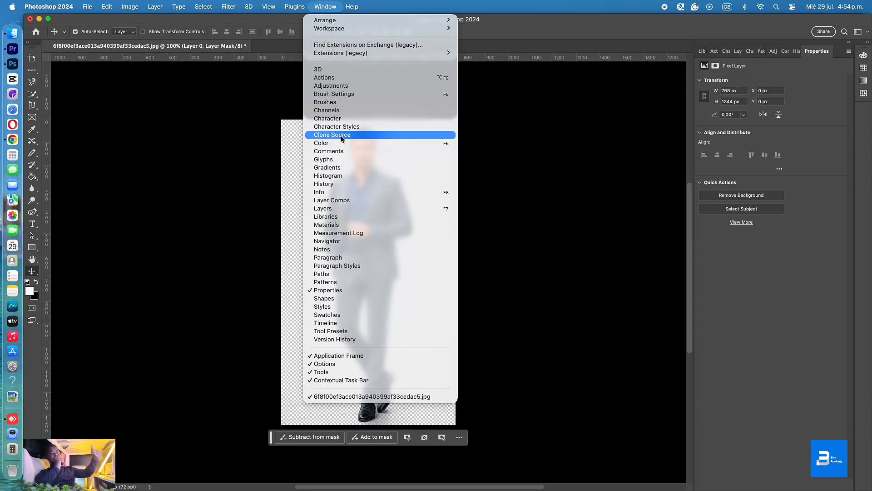
{"action": "left_click", "coordinate": [334, 210]}
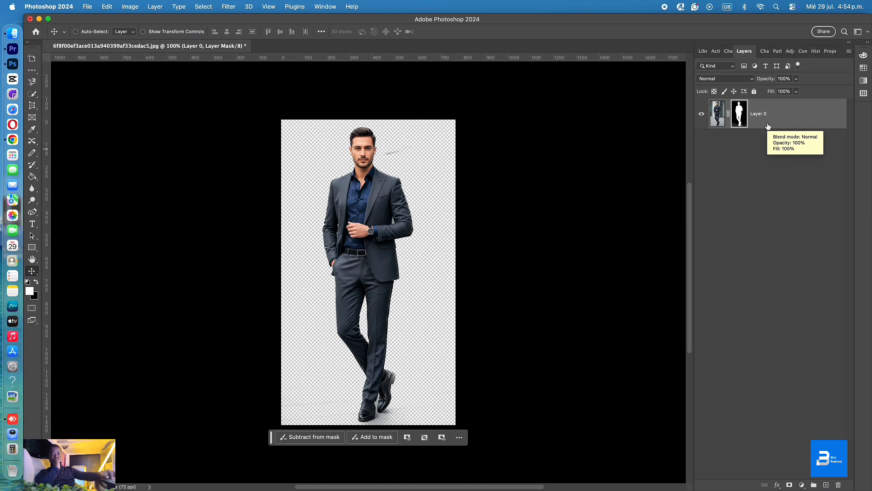
Erase the ends of the leftover floor lines near the photo's left edge on the layer mask, using the Eraser at 30 px
{"action": "key", "text": "super+equal"}
{"action": "key", "text": "super+equal"}
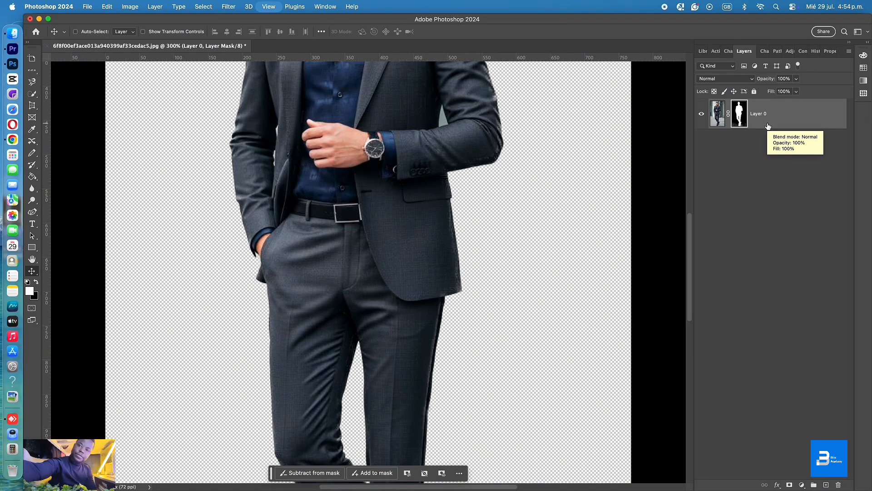
{"action": "key", "text": "super+equal"}
{"action": "scroll", "coordinate": [492, 322], "scroll_direction": "down", "scroll_amount": 10}
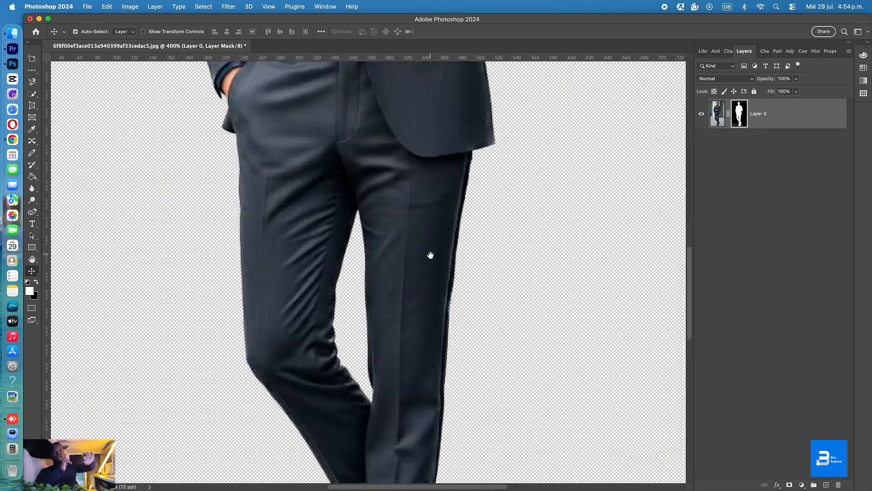
{"action": "scroll", "coordinate": [429, 312], "scroll_direction": "down", "scroll_amount": 6}
{"action": "scroll", "coordinate": [395, 309], "scroll_direction": "left", "scroll_amount": 3}
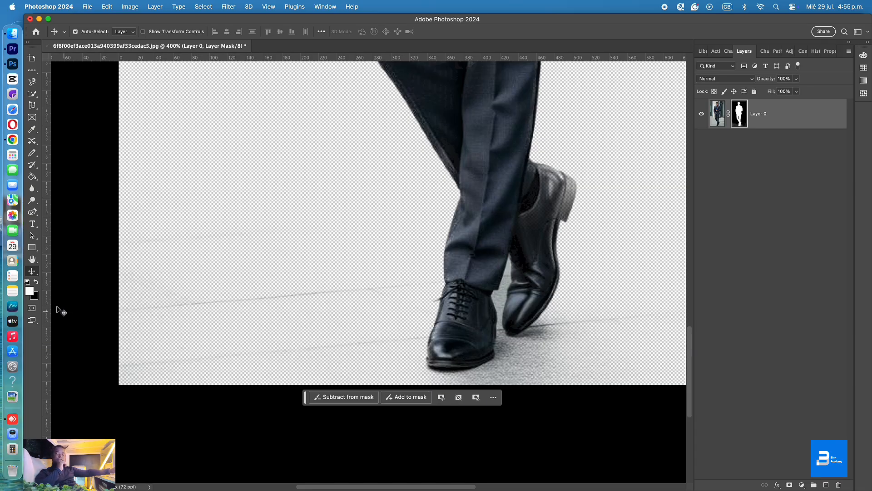
{"action": "left_click", "coordinate": [35, 276]}
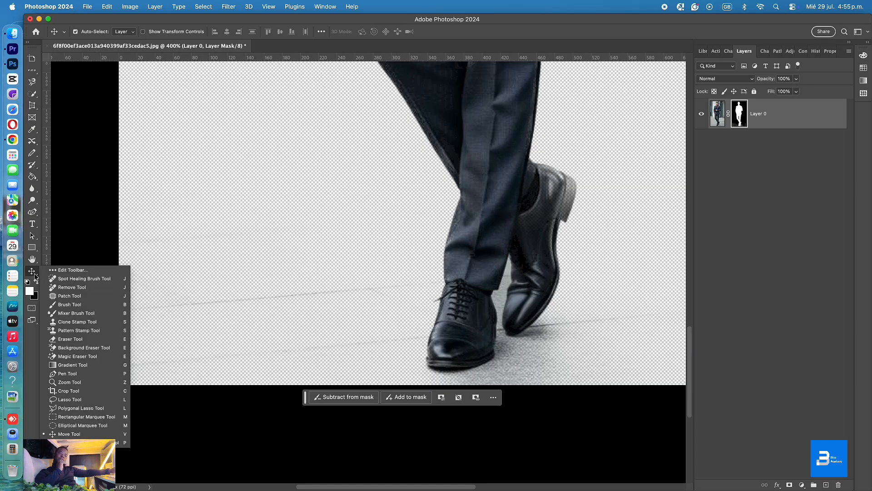
{"action": "left_click", "coordinate": [70, 339]}
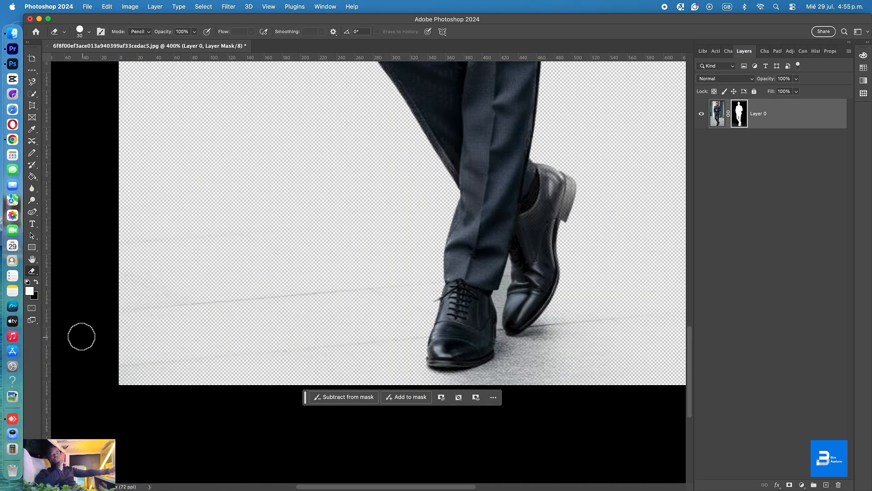
{"action": "mouse_move", "coordinate": [174, 261]}
{"action": "left_mouse_down"}
{"action": "mouse_move", "coordinate": [157, 253]}
{"action": "mouse_move", "coordinate": [153, 368]}
{"action": "mouse_move", "coordinate": [136, 371]}
{"action": "mouse_move", "coordinate": [117, 228]}
{"action": "left_mouse_up"}
Erase the remaining floor lines to the left of the shoes, using eraser sizes of 198 px and 55 px
{"action": "right_click", "coordinate": [126, 360]}
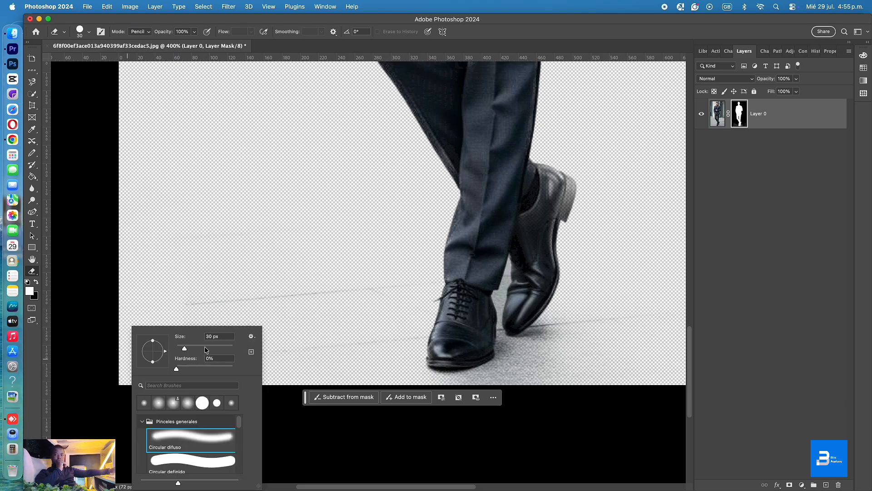
{"action": "left_click", "coordinate": [218, 349]}
{"action": "mouse_move", "coordinate": [230, 213]}
{"action": "left_mouse_down"}
{"action": "mouse_move", "coordinate": [227, 318]}
{"action": "mouse_move", "coordinate": [205, 286]}
{"action": "mouse_move", "coordinate": [239, 221]}
{"action": "mouse_move", "coordinate": [275, 230]}
{"action": "mouse_move", "coordinate": [271, 342]}
{"action": "mouse_move", "coordinate": [299, 345]}
{"action": "left_mouse_up"}
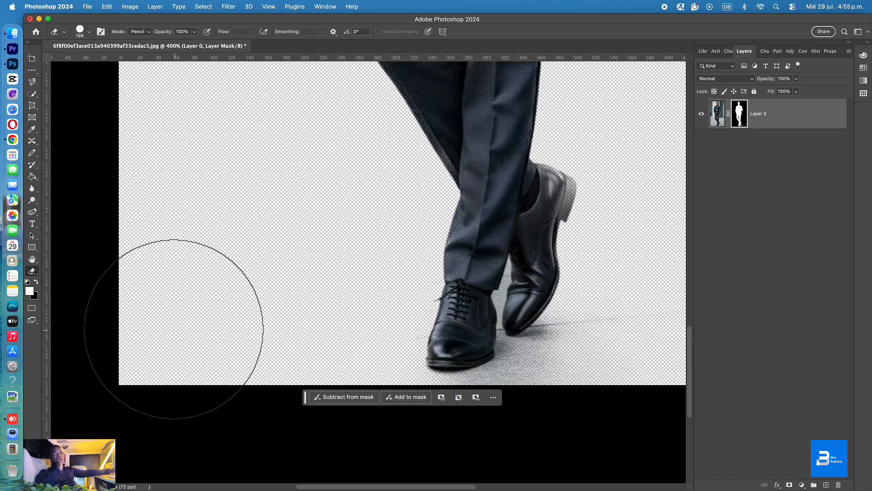
{"action": "right_click", "coordinate": [179, 328]}
{"action": "left_click", "coordinate": [238, 346]}
{"action": "left_click_drag", "start_coordinate": [412, 292], "coordinate": [398, 347]}
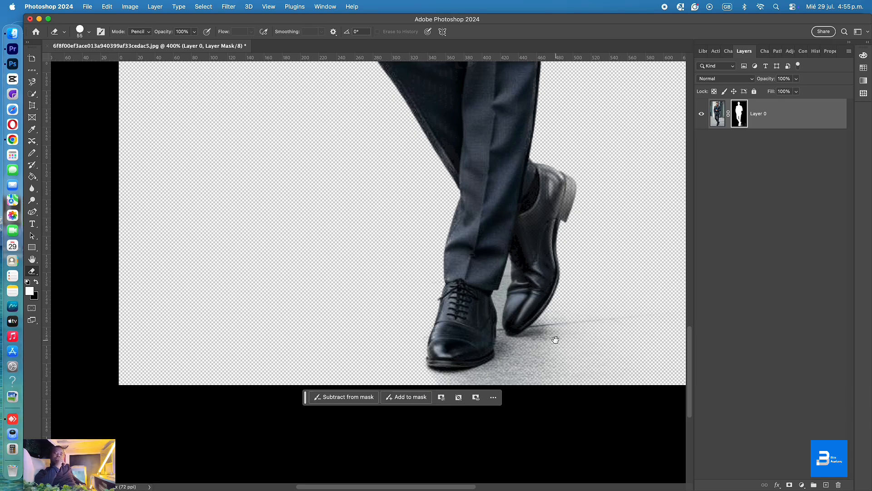
Erase the outer part of the leftover floor to the right of the shoes on the layer mask with the 55 px eraser
{"action": "left_click_drag", "start_coordinate": [586, 320], "coordinate": [468, 283]}
{"action": "mouse_move", "coordinate": [520, 226]}
{"action": "left_mouse_down"}
{"action": "mouse_move", "coordinate": [505, 293]}
{"action": "mouse_move", "coordinate": [483, 326]}
{"action": "left_mouse_up"}
{"action": "left_click_drag", "start_coordinate": [549, 280], "coordinate": [474, 291]}
{"action": "left_click_drag", "start_coordinate": [566, 339], "coordinate": [598, 285]}
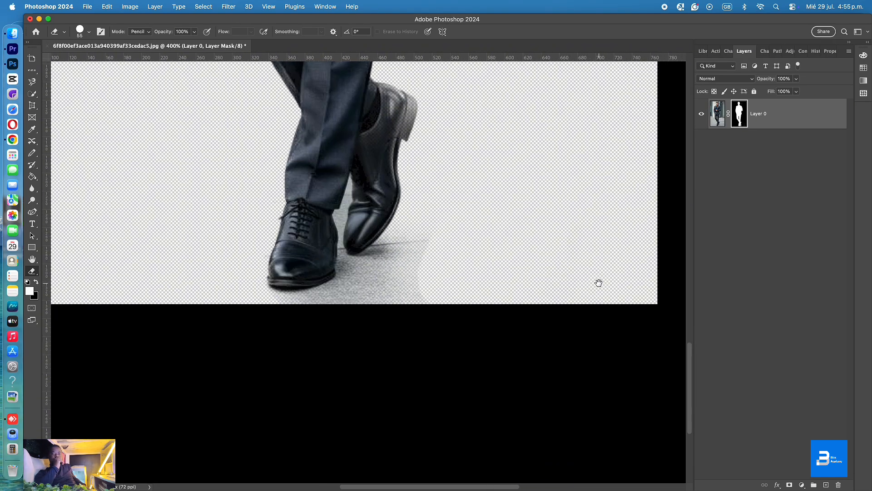
Set the eraser size to 9 px and erase the floor closely along the soles and right side of the shoes
{"action": "right_click", "coordinate": [475, 258]}
{"action": "left_click_drag", "start_coordinate": [543, 281], "coordinate": [522, 282]}
{"action": "mouse_move", "coordinate": [429, 237]}
{"action": "left_mouse_down"}
{"action": "mouse_move", "coordinate": [416, 232]}
{"action": "mouse_move", "coordinate": [437, 277]}
{"action": "left_mouse_up"}
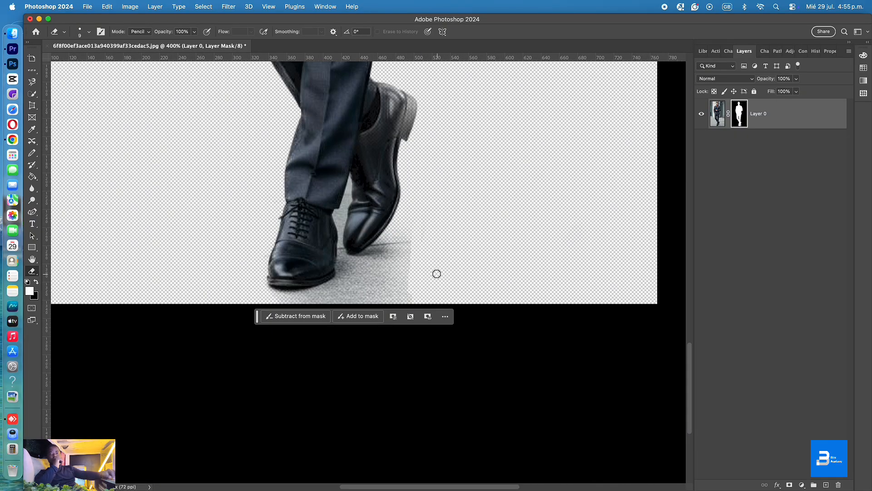
{"action": "mouse_move", "coordinate": [404, 332]}
{"action": "left_mouse_down"}
{"action": "mouse_move", "coordinate": [409, 234]}
{"action": "mouse_move", "coordinate": [404, 329]}
{"action": "mouse_move", "coordinate": [391, 308]}
{"action": "mouse_move", "coordinate": [393, 268]}
{"action": "left_mouse_up"}
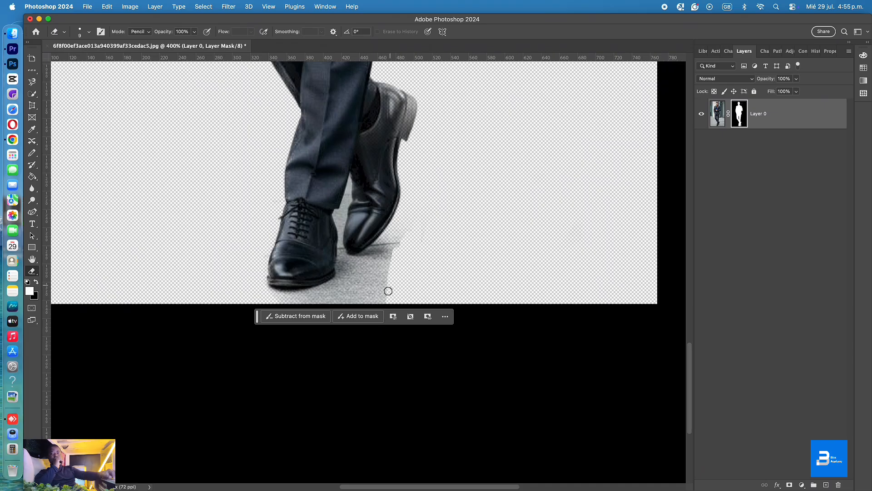
{"action": "left_click_drag", "start_coordinate": [379, 321], "coordinate": [398, 250]}
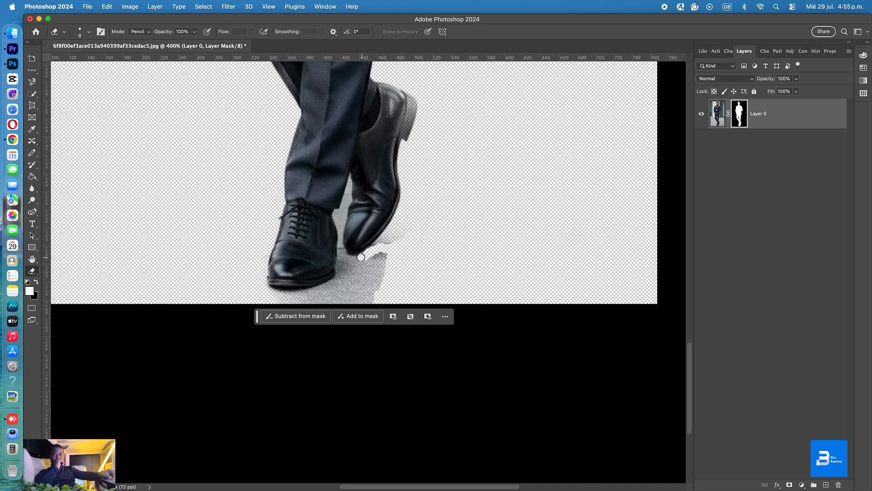
{"action": "mouse_move", "coordinate": [346, 262]}
{"action": "left_mouse_down"}
{"action": "mouse_move", "coordinate": [331, 284]}
{"action": "mouse_move", "coordinate": [290, 294]}
{"action": "left_mouse_up"}
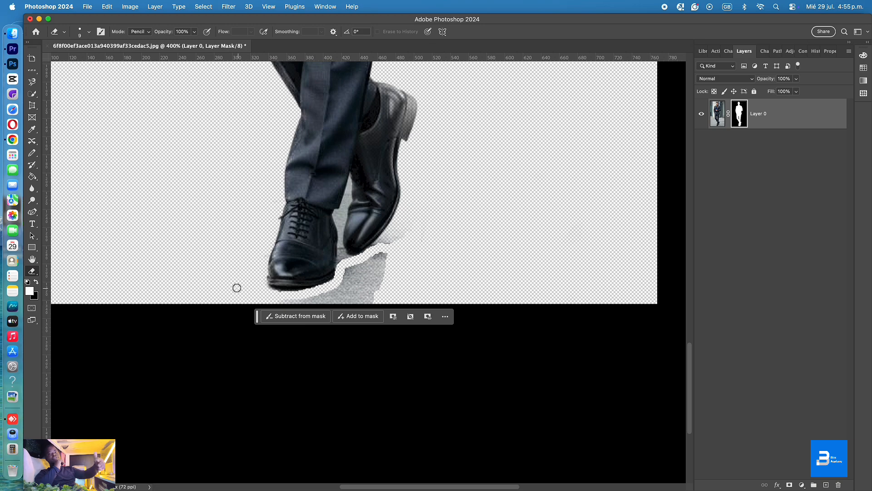
Set the eraser size to 57 px and erase the detached floor patch below the shoes
{"action": "right_click", "coordinate": [404, 264]}
{"action": "left_click", "coordinate": [469, 285]}
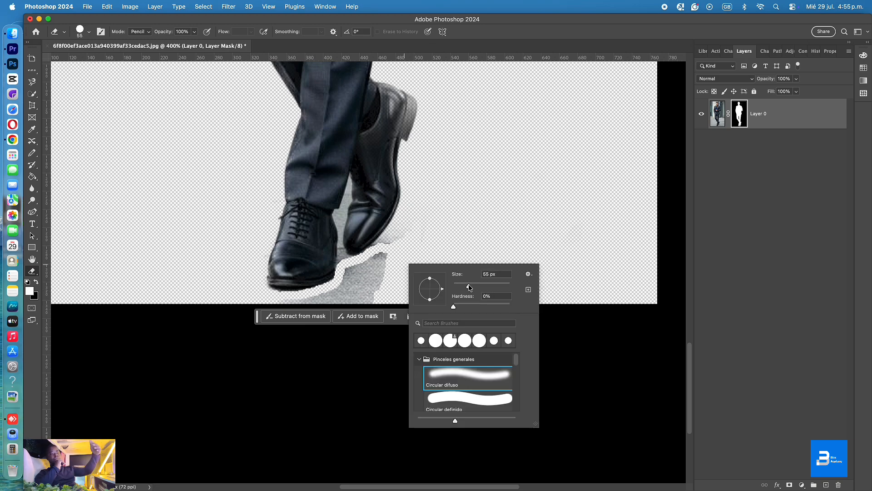
{"action": "mouse_move", "coordinate": [391, 271]}
{"action": "left_mouse_down"}
{"action": "mouse_move", "coordinate": [339, 307]}
{"action": "mouse_move", "coordinate": [299, 319]}
{"action": "left_mouse_up"}
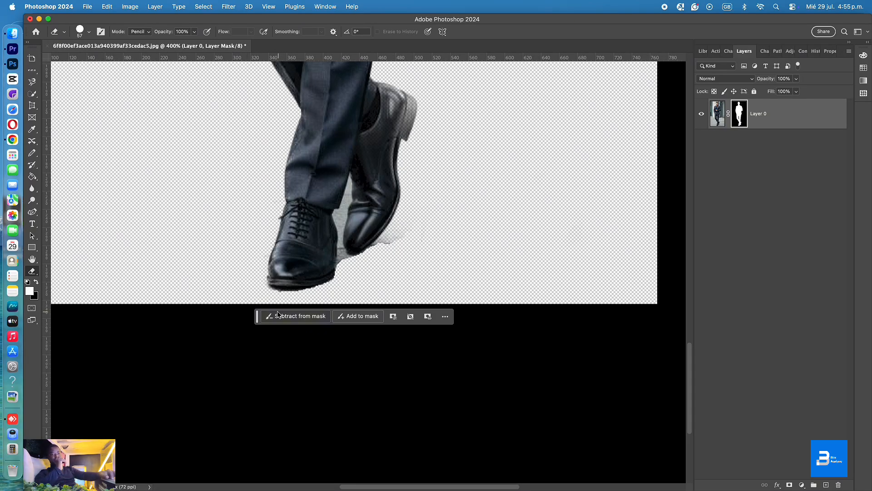
{"action": "left_click_drag", "start_coordinate": [303, 297], "coordinate": [374, 293]}
Set the eraser size to 22 px and erase the leftover floor to the right of the rear shoe
{"action": "right_click", "coordinate": [603, 261]}
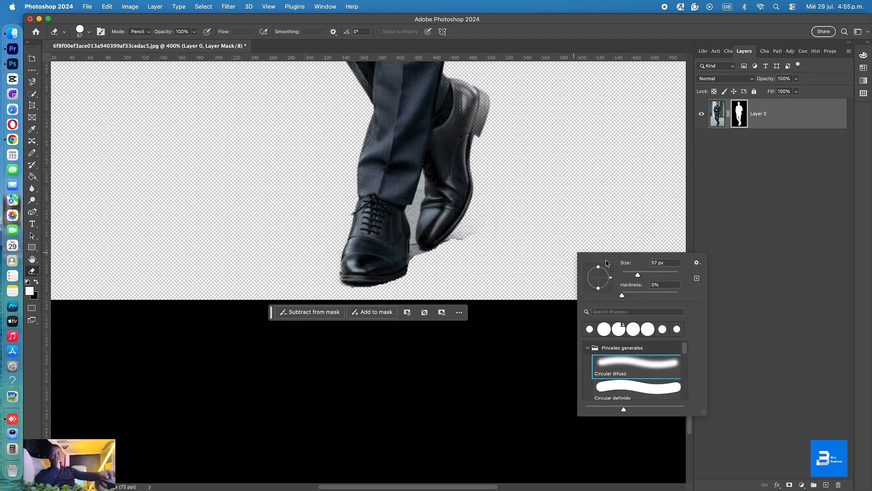
{"action": "left_click", "coordinate": [629, 275]}
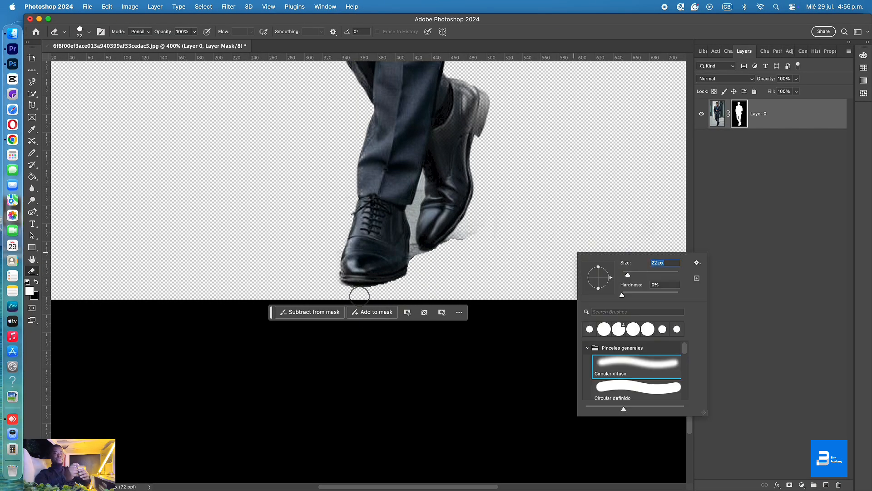
{"action": "key", "text": "Return"}
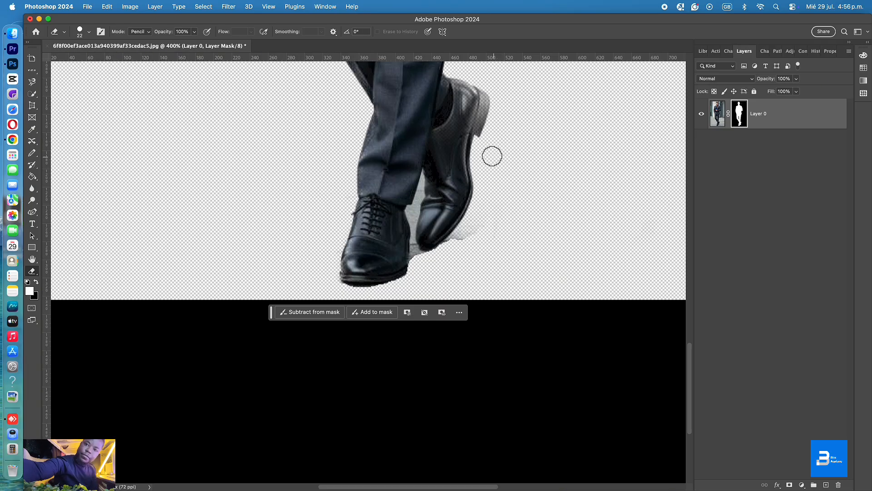
{"action": "left_click_drag", "start_coordinate": [483, 200], "coordinate": [444, 251]}
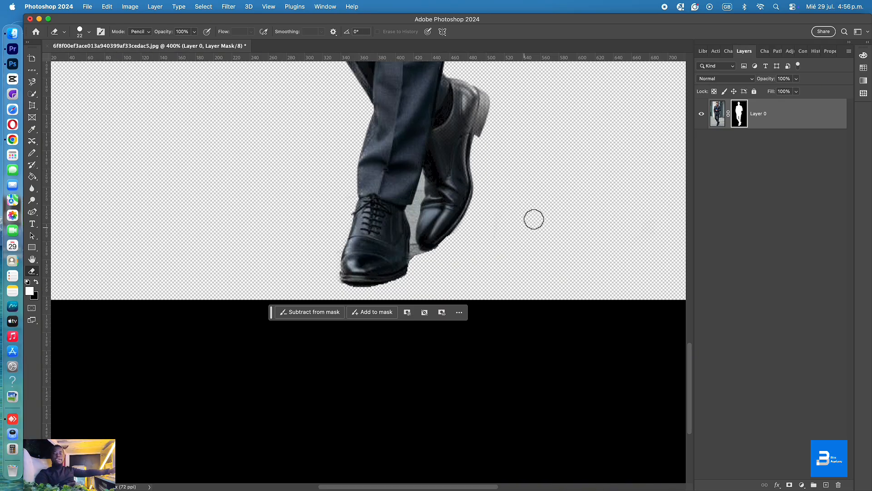
{"action": "key", "text": "super+z"}
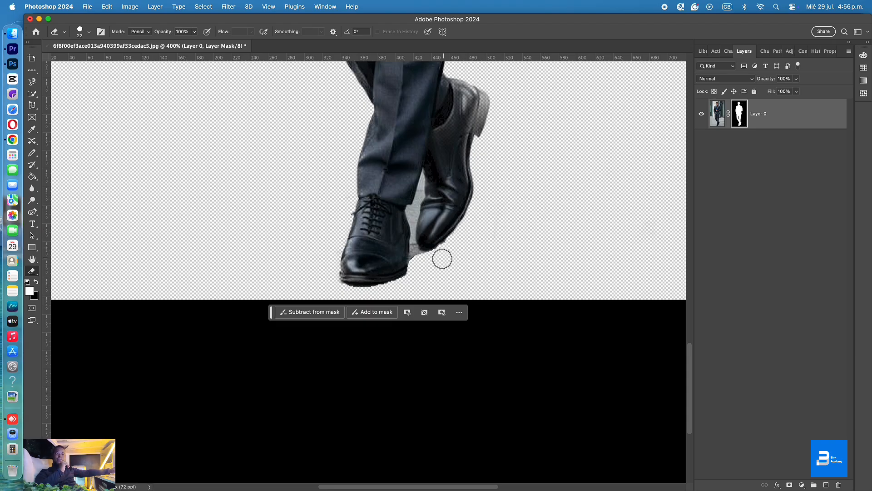
Reduce the eraser to 7 px and erase the leftover floor in the gap between the two shoes
{"action": "right_click", "coordinate": [504, 234]}
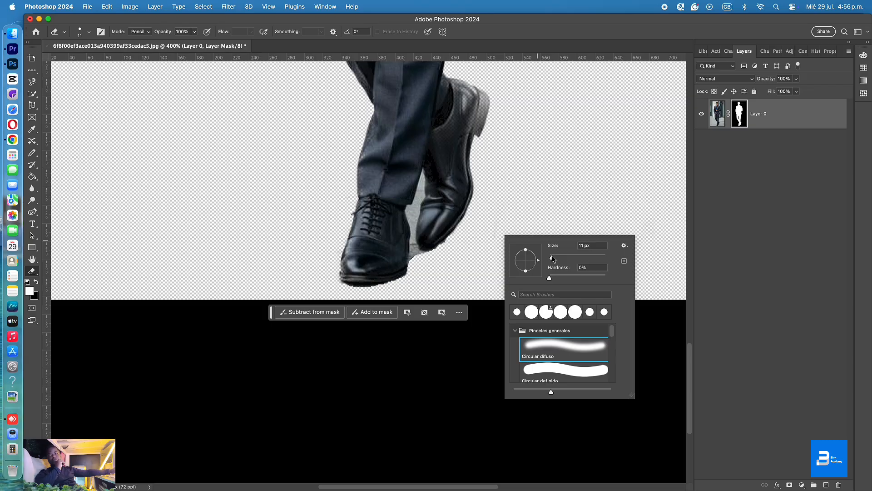
{"action": "left_click_drag", "start_coordinate": [554, 255], "coordinate": [553, 256]}
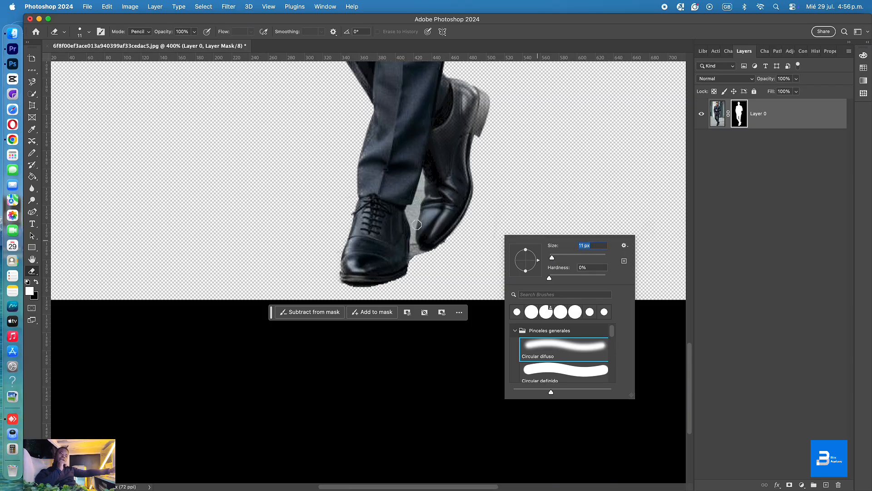
{"action": "left_click", "coordinate": [433, 253]}
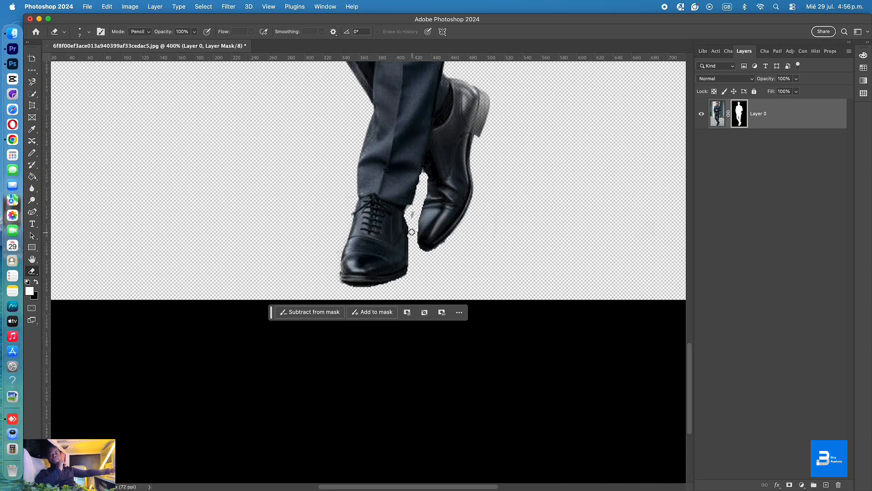
Erase the grey smudge beside the man's head on the layer mask with a 220 px eraser
{"action": "left_click_drag", "start_coordinate": [493, 185], "coordinate": [491, 329]}
{"action": "scroll", "coordinate": [488, 318], "scroll_direction": "up", "scroll_amount": 15}
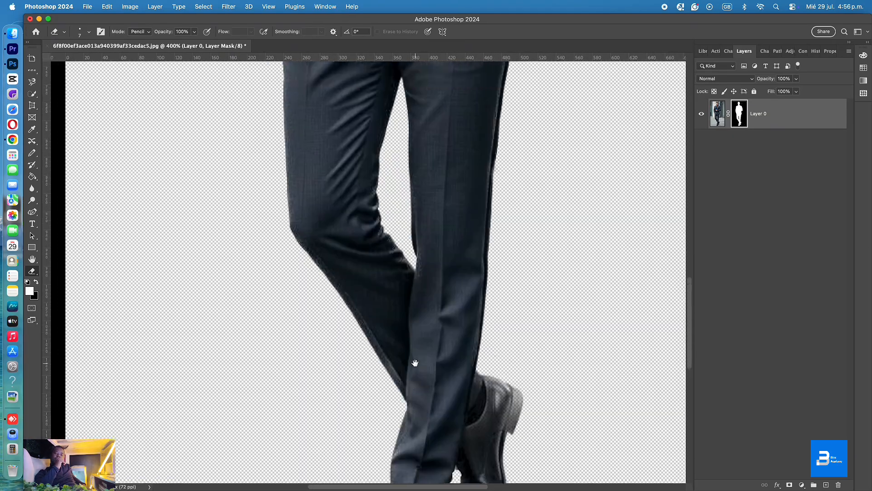
{"action": "scroll", "coordinate": [450, 265], "scroll_direction": "up", "scroll_amount": 10}
{"action": "scroll", "coordinate": [450, 265], "scroll_direction": "right", "scroll_amount": 10}
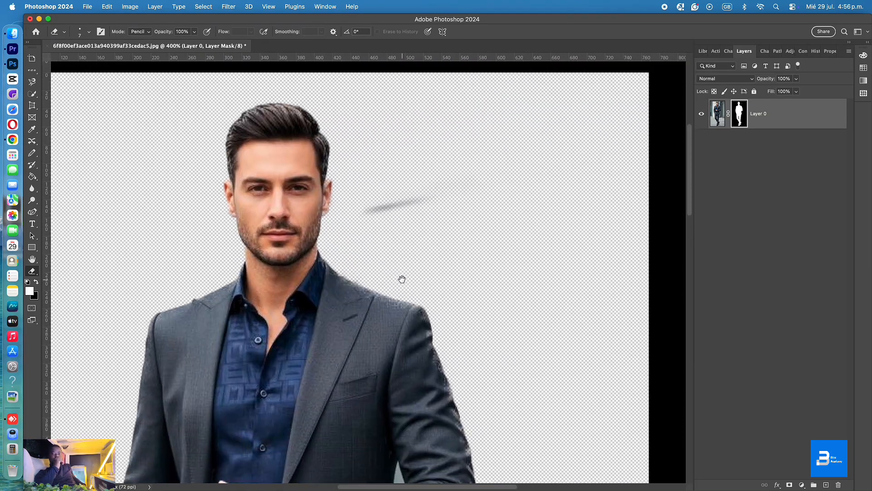
{"action": "right_click", "coordinate": [488, 237]}
{"action": "left_click", "coordinate": [531, 262]}
{"action": "left_click", "coordinate": [480, 179]}
{"action": "mouse_move", "coordinate": [472, 181]}
{"action": "left_mouse_down"}
{"action": "mouse_move", "coordinate": [447, 197]}
{"action": "mouse_move", "coordinate": [600, 220]}
{"action": "left_mouse_up"}
{"action": "key", "text": "super+minus"}
{"action": "key", "text": "super+0"}
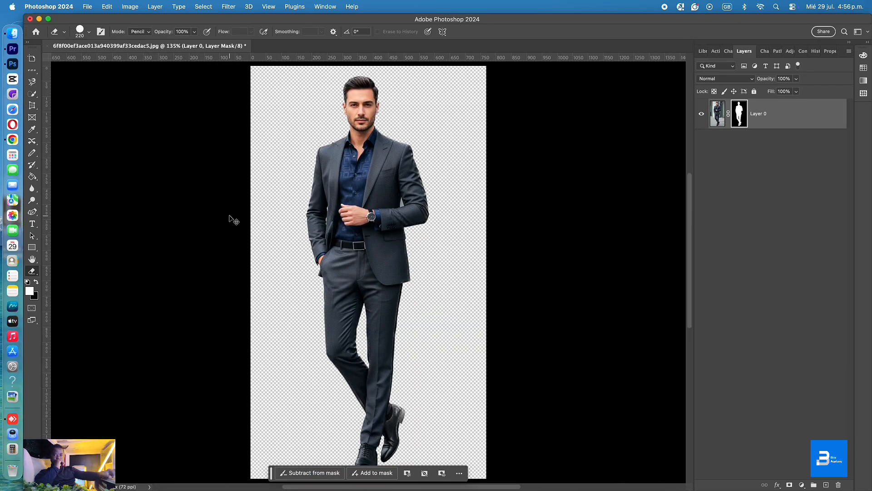
Set the eraser size to 9 px and clean the mask edge at the trouser hem beside the gap between the shoes
{"action": "key", "text": "super+plus"}
{"action": "key", "text": "super+plus"}
{"action": "key", "text": "super+plus"}
{"action": "key", "text": "super+plus"}
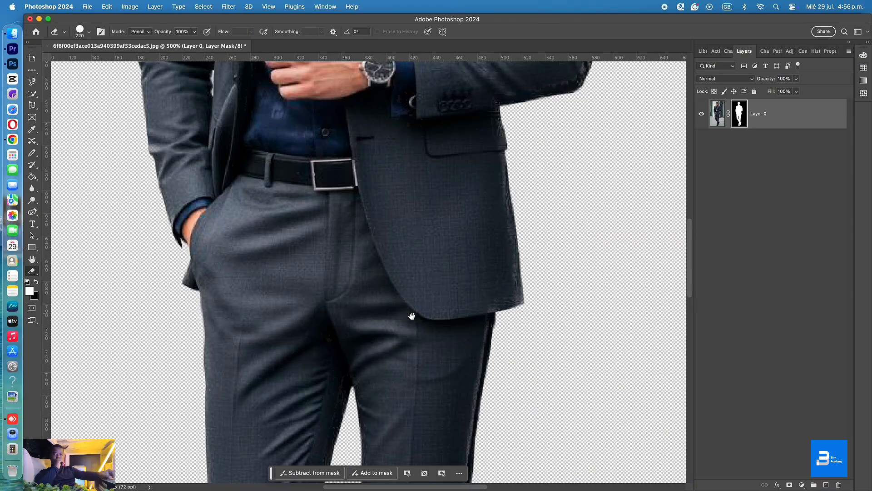
{"action": "scroll", "coordinate": [413, 309], "scroll_direction": "down", "scroll_amount": 15}
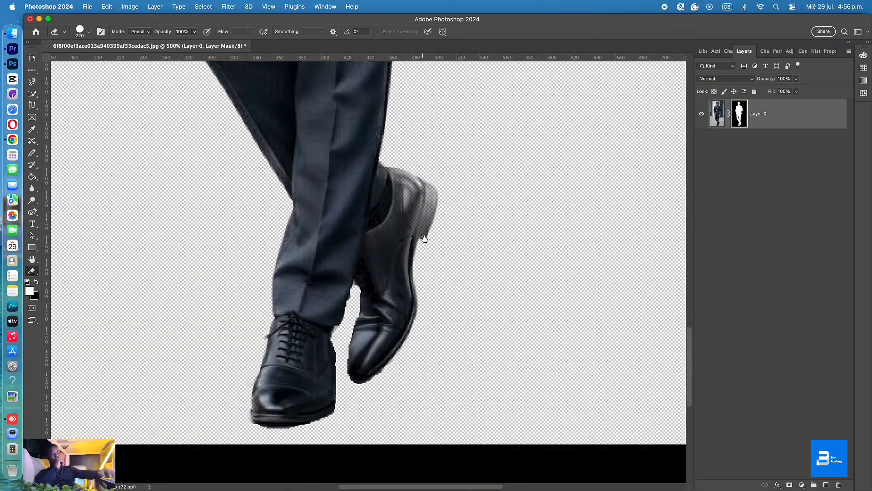
{"action": "left_click_drag", "start_coordinate": [424, 238], "coordinate": [429, 215]}
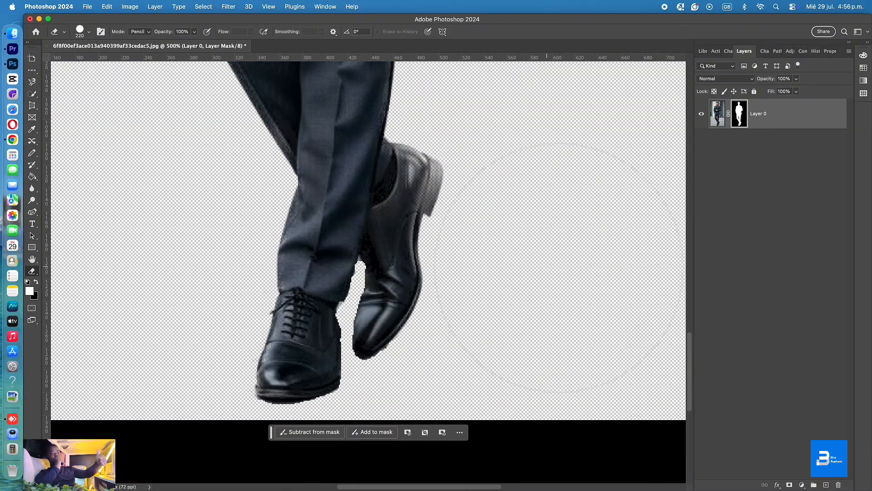
{"action": "right_click", "coordinate": [570, 268]}
{"action": "left_click_drag", "start_coordinate": [621, 291], "coordinate": [616, 291]}
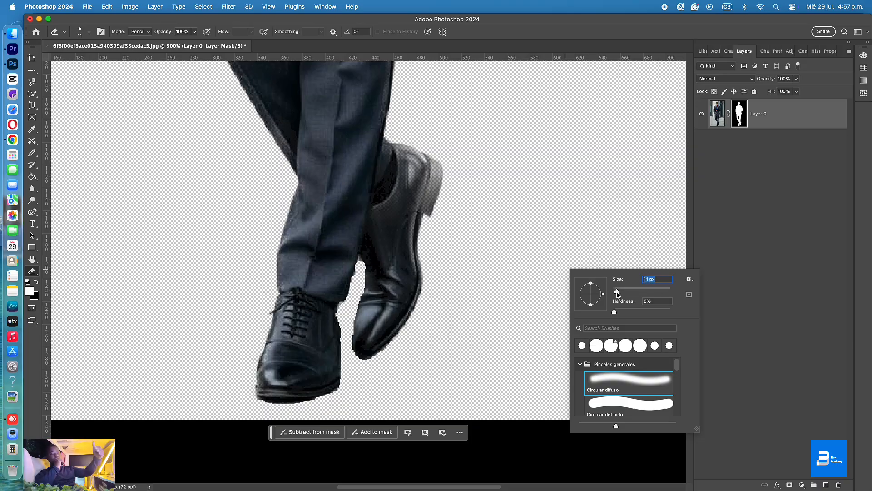
{"action": "left_click", "coordinate": [346, 304]}
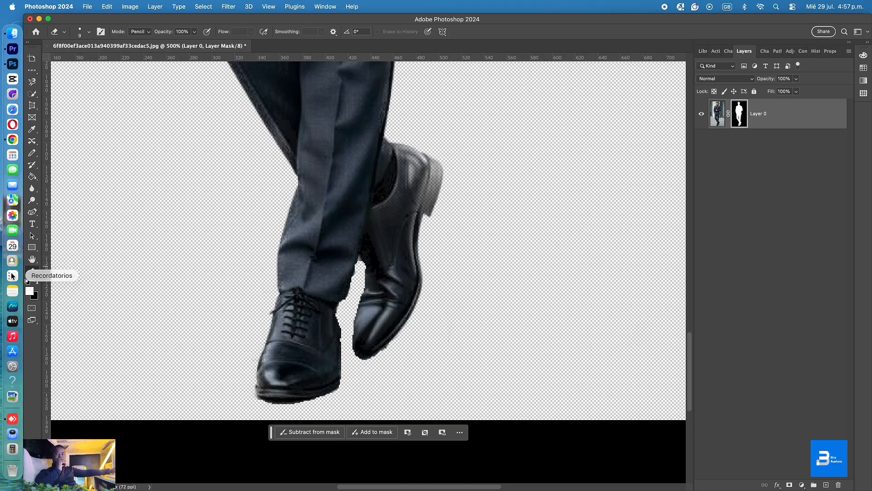
Switch to the Brush tool and paint white on the mask inside the rear shoe, using brush sizes of 15 px and 92 px
{"action": "right_click", "coordinate": [35, 274]}
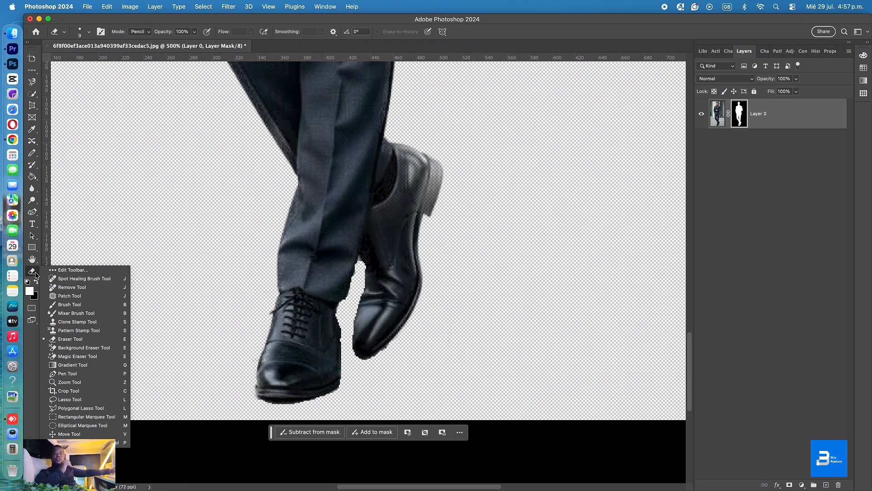
{"action": "left_click", "coordinate": [79, 306]}
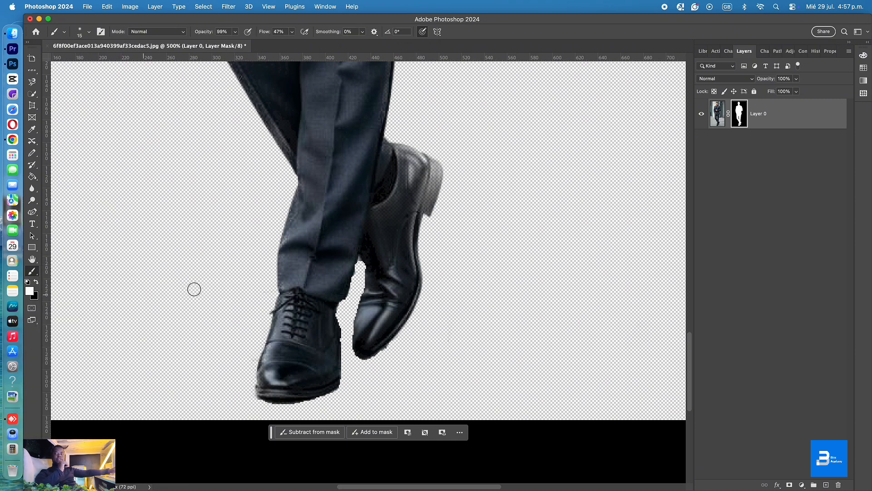
{"action": "mouse_move", "coordinate": [426, 168]}
{"action": "left_mouse_down"}
{"action": "mouse_move", "coordinate": [407, 239]}
{"action": "mouse_move", "coordinate": [411, 265]}
{"action": "left_mouse_up"}
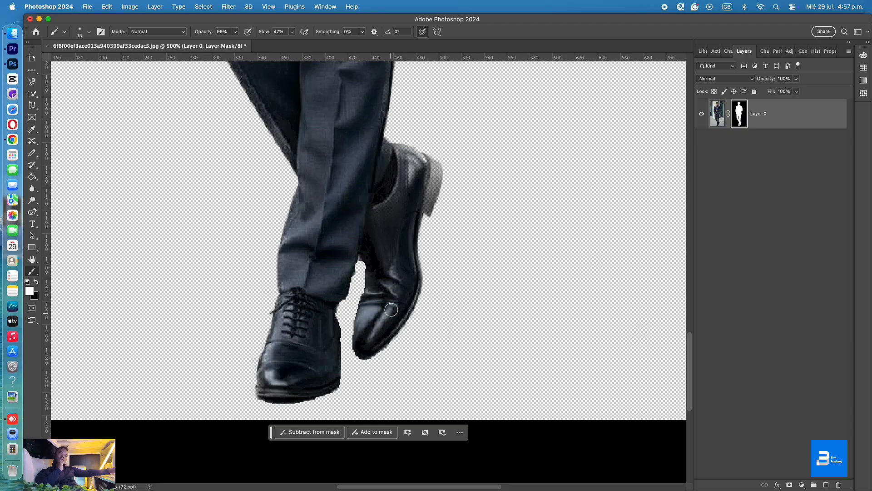
{"action": "right_click", "coordinate": [385, 240]}
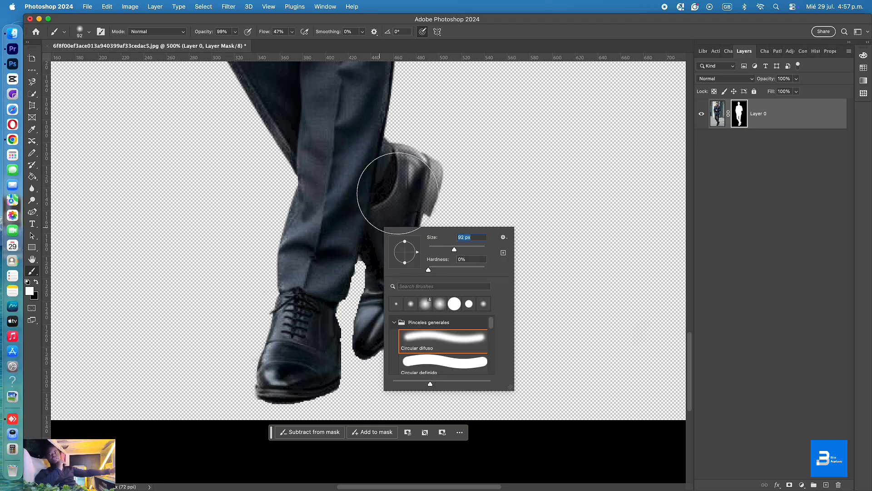
{"action": "left_click_drag", "start_coordinate": [397, 187], "coordinate": [370, 200]}
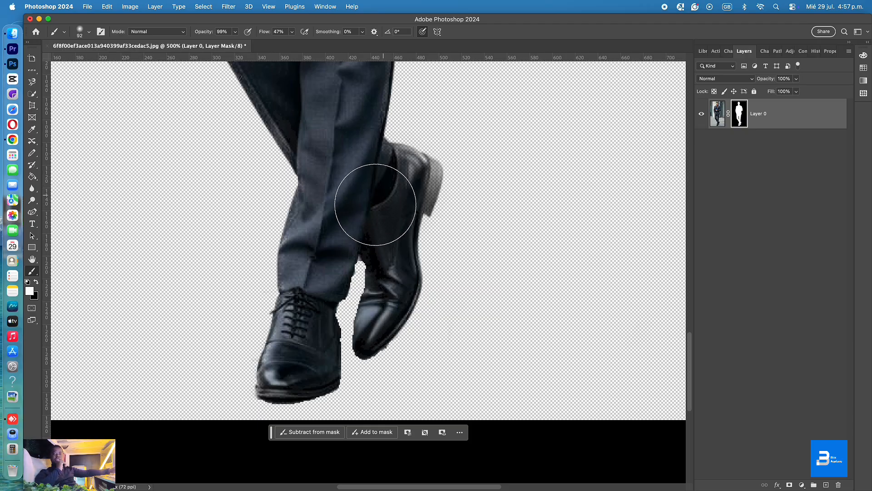
Set the brush opacity and flow to 100% and restore the rear shoe's faded heel and upper with 23 px and 17 px brushes
{"action": "left_click_drag", "start_coordinate": [200, 34], "coordinate": [203, 34]}
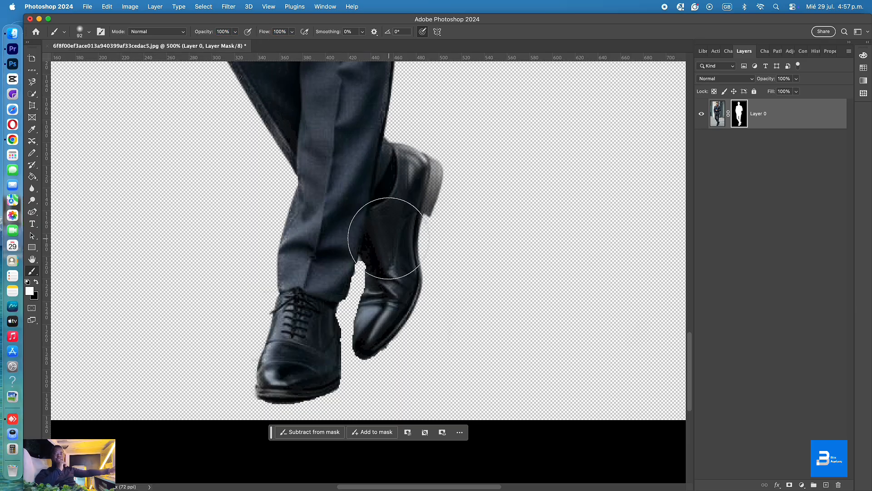
{"action": "right_click", "coordinate": [392, 237]}
{"action": "left_click_drag", "start_coordinate": [413, 169], "coordinate": [430, 177]}
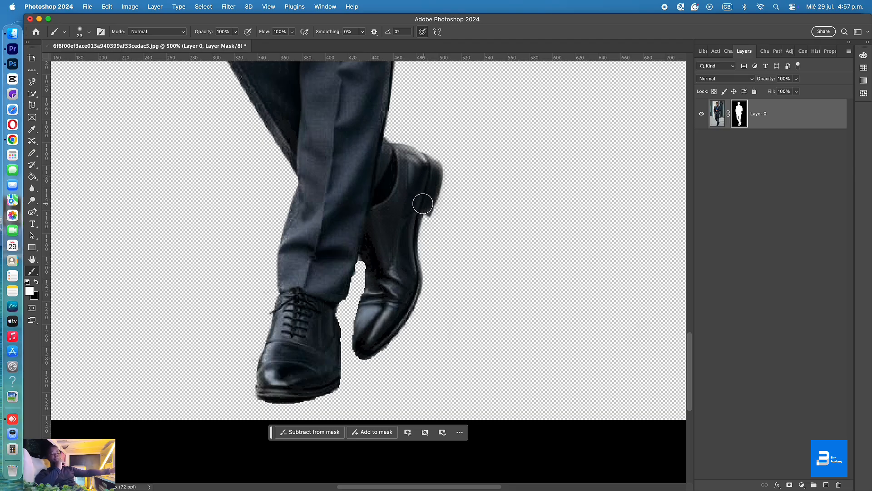
{"action": "right_click", "coordinate": [426, 191]}
{"action": "mouse_move", "coordinate": [430, 183]}
{"action": "left_mouse_down"}
{"action": "mouse_move", "coordinate": [411, 153]}
{"action": "mouse_move", "coordinate": [381, 146]}
{"action": "mouse_move", "coordinate": [402, 175]}
{"action": "left_mouse_up"}
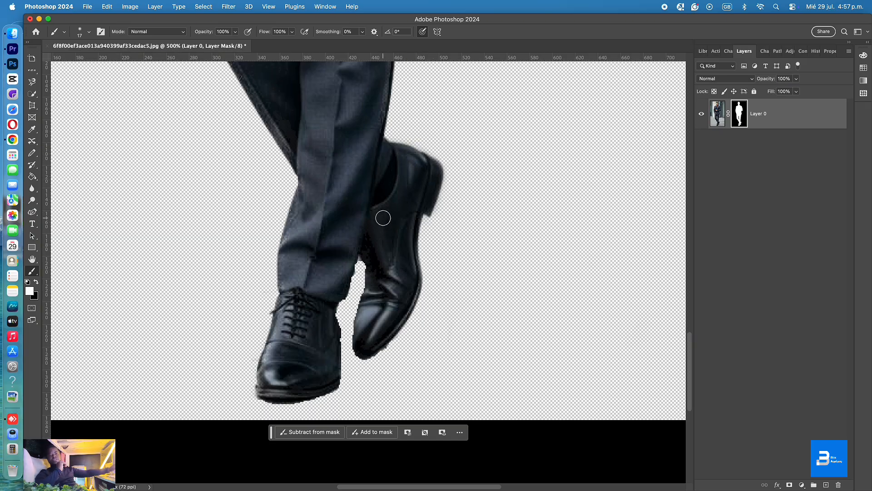
Paint white on the mask over the lower trouser legs with the 17 px brush to restore faded areas
{"action": "left_click_drag", "start_coordinate": [358, 289], "coordinate": [410, 444]}
{"action": "left_click_drag", "start_coordinate": [377, 420], "coordinate": [384, 343]}
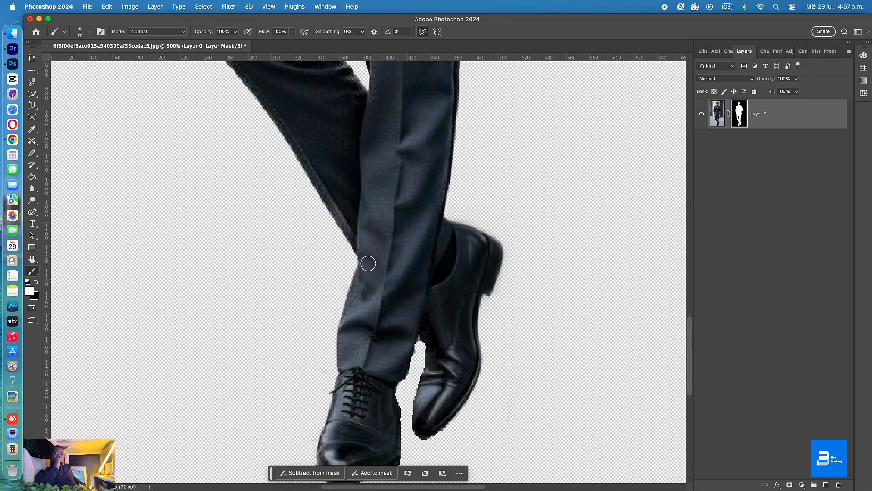
{"action": "left_click_drag", "start_coordinate": [309, 154], "coordinate": [442, 473]}
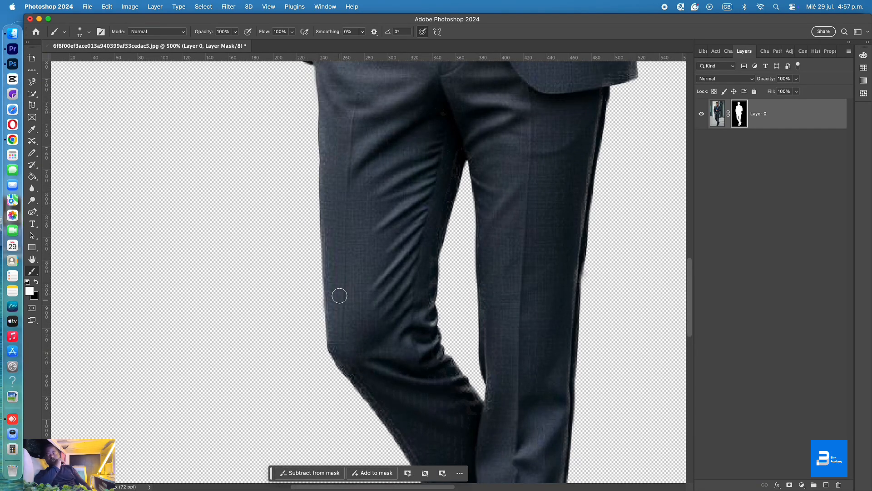
Set the brush size to 81 px and paint over the upper trouser leg below the pocketed hand to restore the fabric
{"action": "right_click", "coordinate": [364, 283]}
{"action": "left_click", "coordinate": [435, 304]}
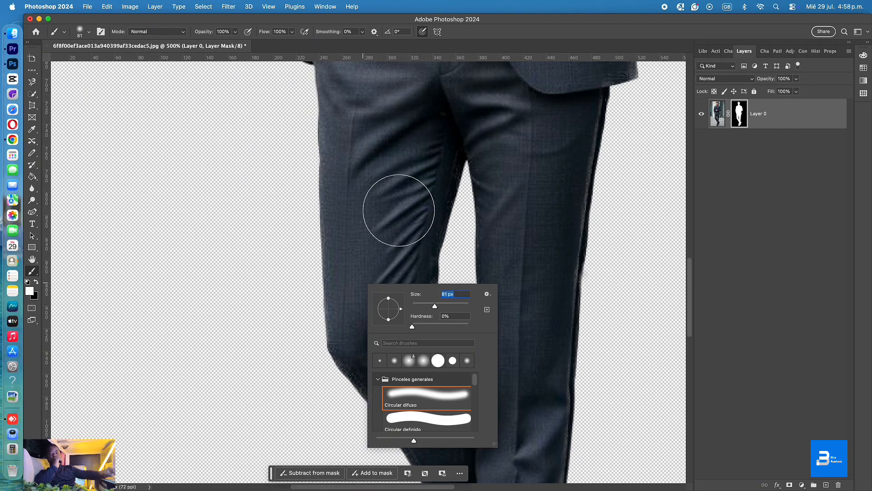
{"action": "left_click", "coordinate": [411, 132]}
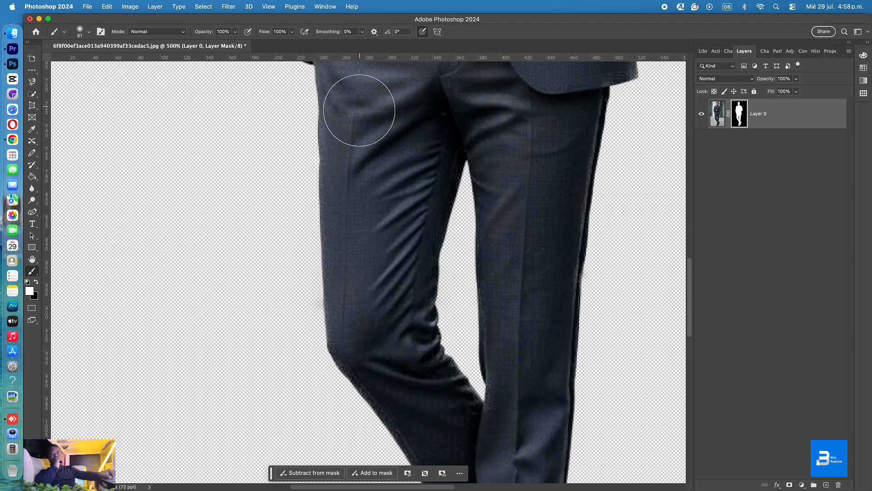
{"action": "left_click_drag", "start_coordinate": [358, 222], "coordinate": [378, 488]}
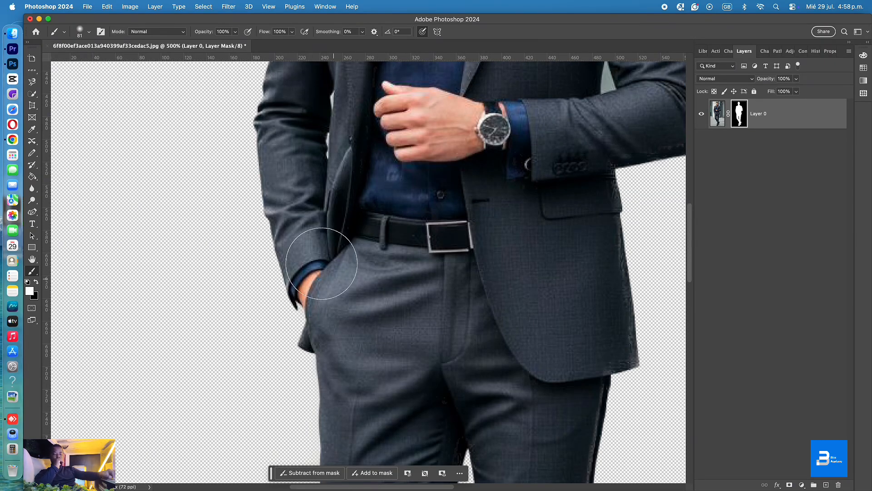
Restore the jacket sleeve and shoulder on the pocketed-hand side with the 81 px brush, and try the same over the opposite lapel
{"action": "left_click_drag", "start_coordinate": [354, 301], "coordinate": [339, 459]}
{"action": "left_click_drag", "start_coordinate": [298, 242], "coordinate": [285, 371]}
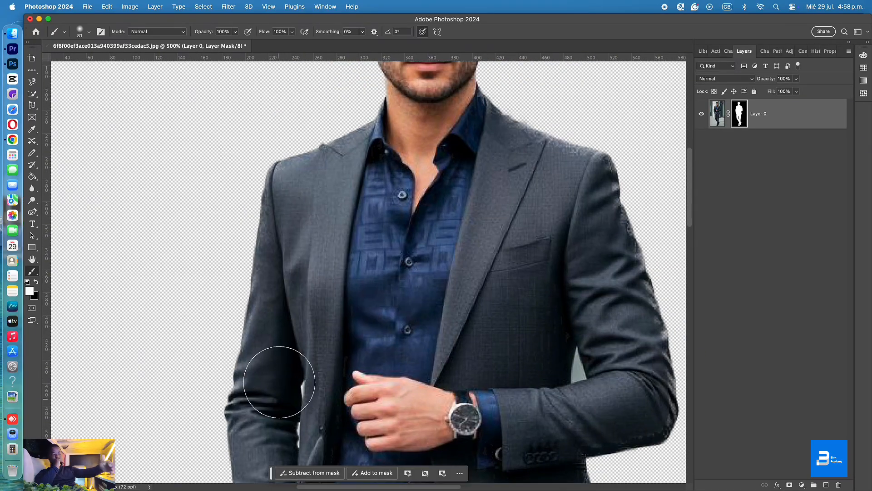
{"action": "left_click_drag", "start_coordinate": [302, 201], "coordinate": [273, 299]}
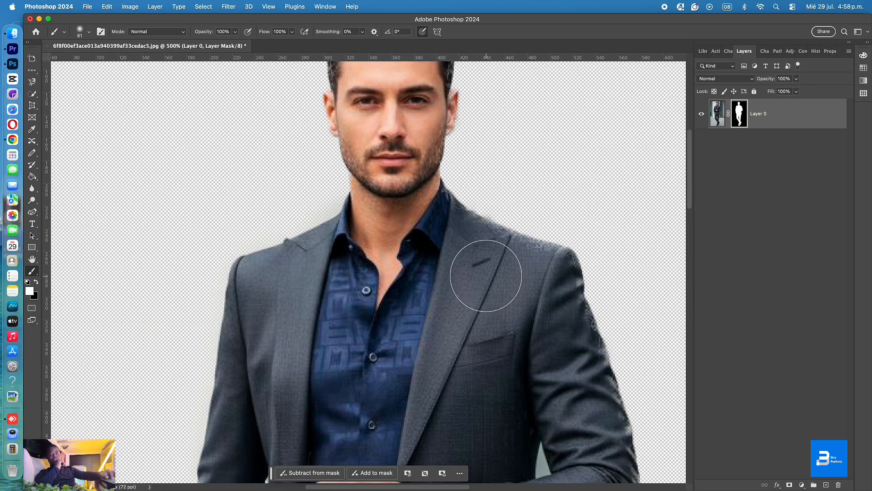
{"action": "left_click_drag", "start_coordinate": [459, 250], "coordinate": [491, 266]}
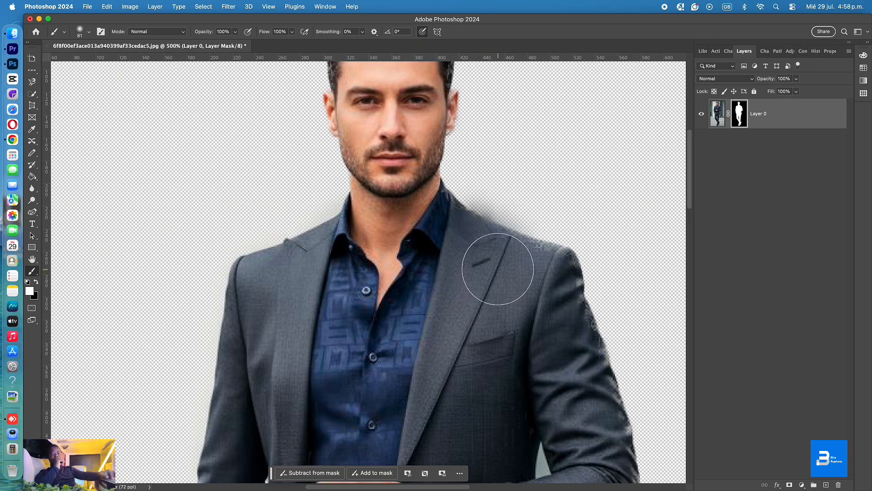
Set the brush size to 28 px and paint on the mask to restore the bent arm's sleeve, the jacket edge below it and the shoulder
{"action": "scroll", "coordinate": [492, 325], "scroll_direction": "down", "scroll_amount": 3}
{"action": "scroll", "coordinate": [493, 325], "scroll_direction": "right", "scroll_amount": 5}
{"action": "right_click", "coordinate": [432, 300]}
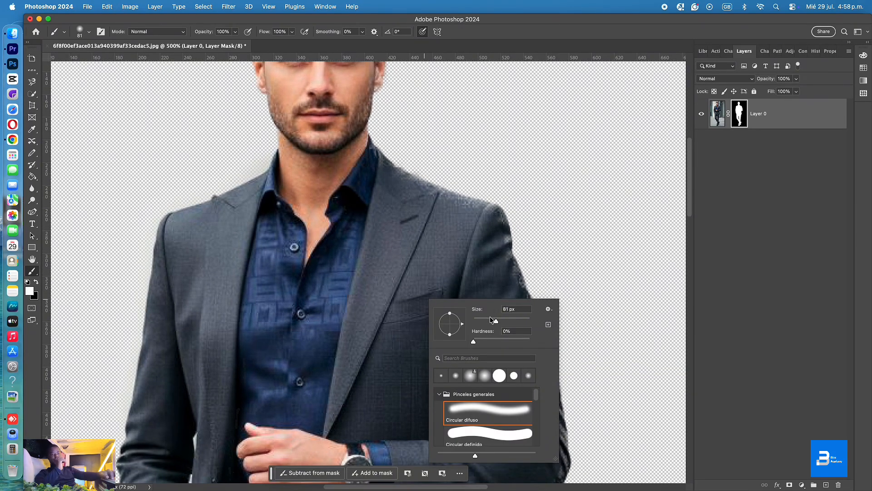
{"action": "mouse_move", "coordinate": [504, 263]}
{"action": "left_mouse_down"}
{"action": "mouse_move", "coordinate": [537, 366]}
{"action": "mouse_move", "coordinate": [493, 292]}
{"action": "mouse_move", "coordinate": [511, 382]}
{"action": "left_mouse_up"}
{"action": "left_click_drag", "start_coordinate": [428, 389], "coordinate": [399, 229]}
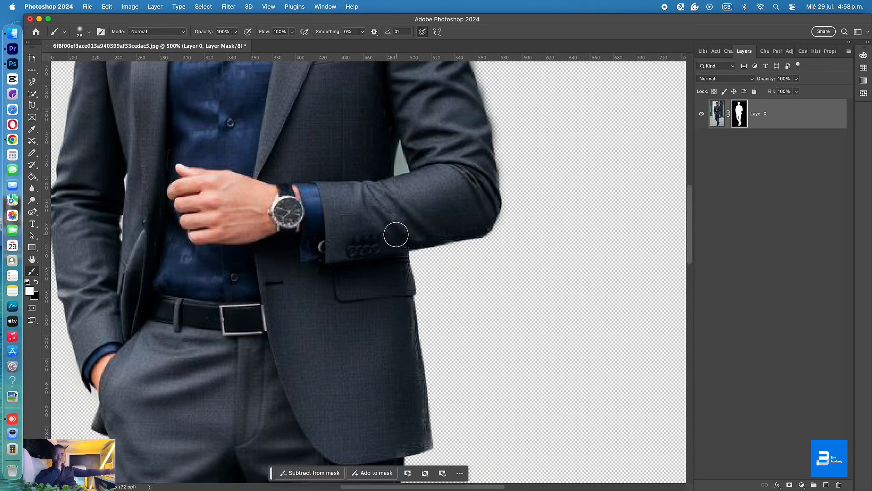
{"action": "mouse_move", "coordinate": [399, 260]}
{"action": "left_mouse_down"}
{"action": "mouse_move", "coordinate": [419, 428]}
{"action": "mouse_move", "coordinate": [389, 442]}
{"action": "left_mouse_up"}
{"action": "scroll", "coordinate": [390, 442], "scroll_direction": "up", "scroll_amount": 10}
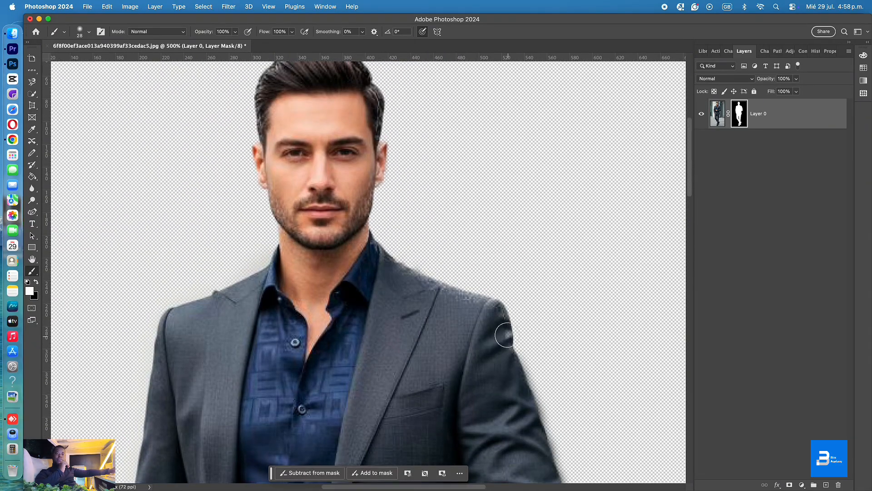
{"action": "mouse_move", "coordinate": [499, 336]}
{"action": "left_mouse_down"}
{"action": "mouse_move", "coordinate": [487, 312]}
{"action": "mouse_move", "coordinate": [381, 267]}
{"action": "mouse_move", "coordinate": [394, 340]}
{"action": "left_mouse_up"}
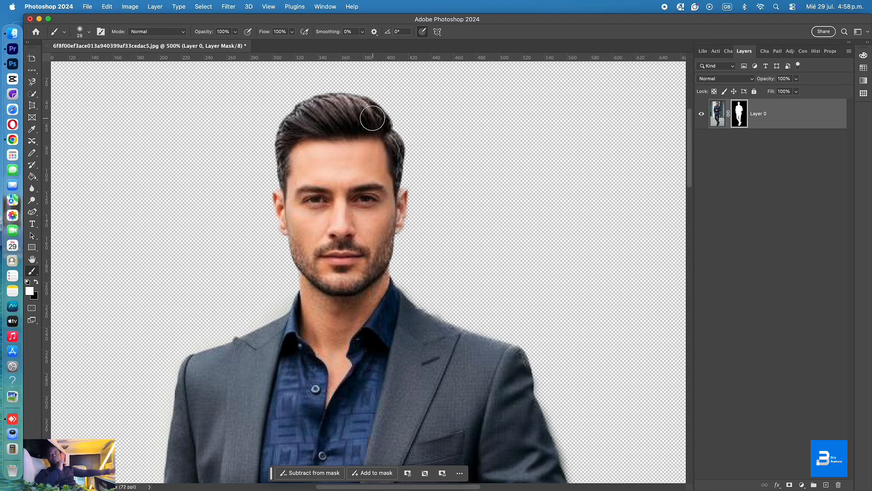
Restore the faded hair along the top and sides of the head with the 28 px brush, and set the brush size to 14 px
{"action": "mouse_move", "coordinate": [342, 105]}
{"action": "left_mouse_down"}
{"action": "mouse_move", "coordinate": [309, 113]}
{"action": "mouse_move", "coordinate": [313, 105]}
{"action": "mouse_move", "coordinate": [294, 123]}
{"action": "mouse_move", "coordinate": [288, 160]}
{"action": "left_mouse_up"}
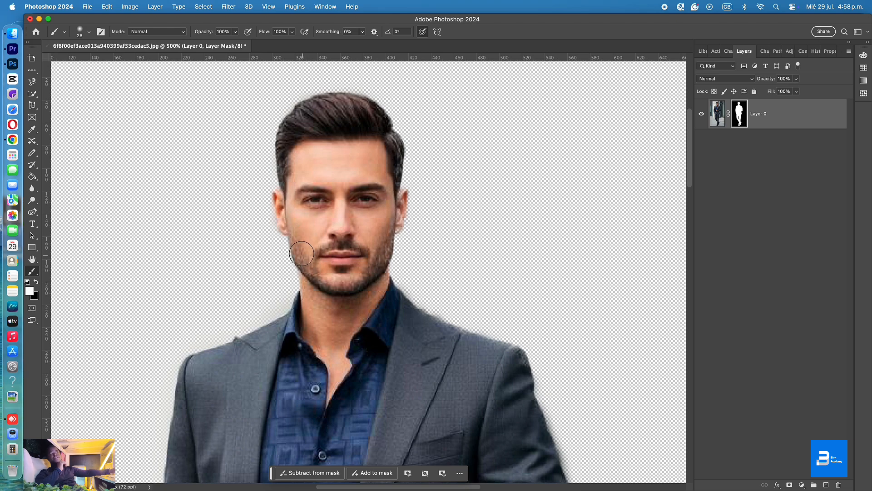
{"action": "left_click_drag", "start_coordinate": [390, 143], "coordinate": [386, 182]}
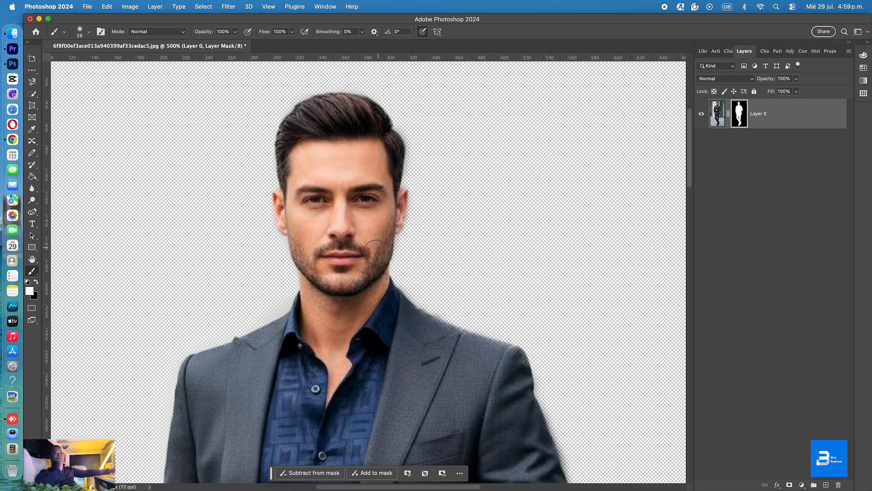
{"action": "right_click", "coordinate": [363, 275]}
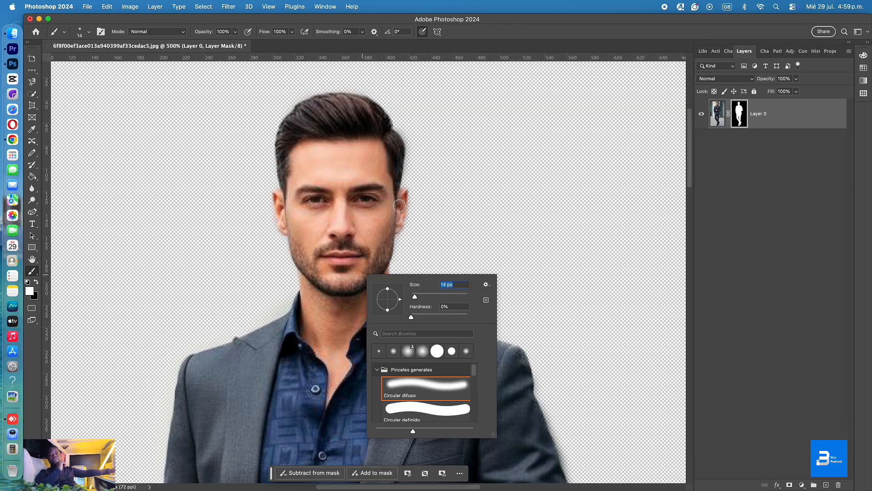
{"action": "key", "text": "Return"}
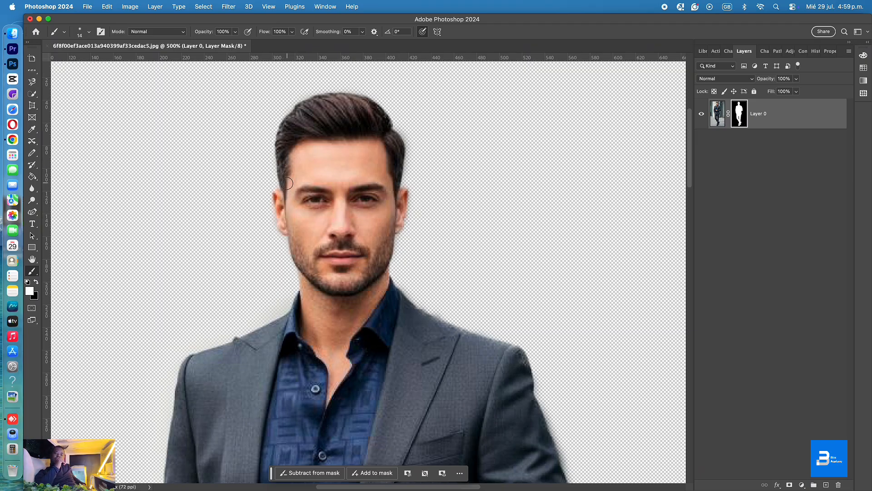
{"action": "scroll", "coordinate": [375, 230], "scroll_direction": "down", "scroll_amount": 5}
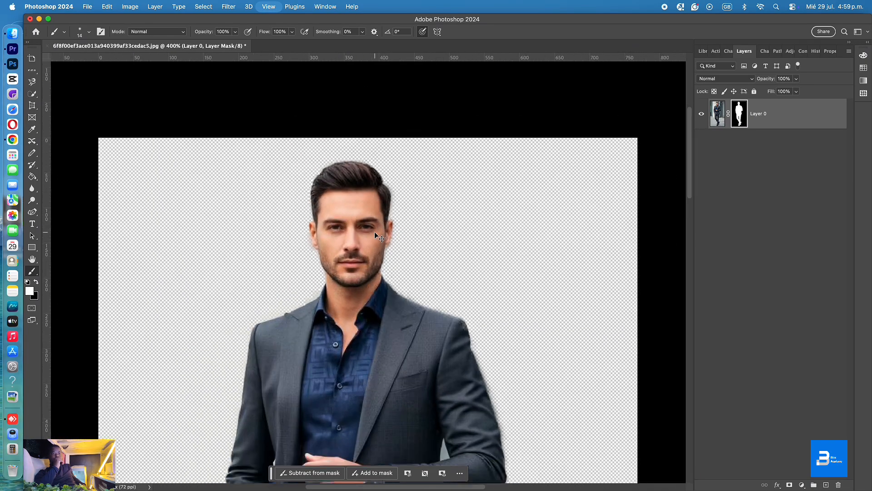
{"action": "key", "text": "super+0"}
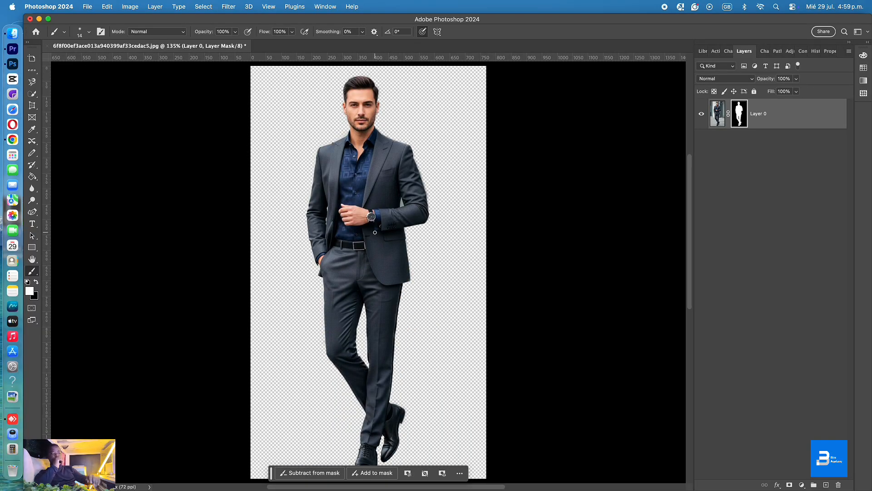
Erase the leftover background in the gap between the bent arm and the jacket with a 3 px pencil eraser on the mask
{"action": "key", "text": "super+equal"}
{"action": "key", "text": "super+equal"}
{"action": "key", "text": "super+equal"}
{"action": "key", "text": "super+equal"}
{"action": "key", "text": "super+equal"}
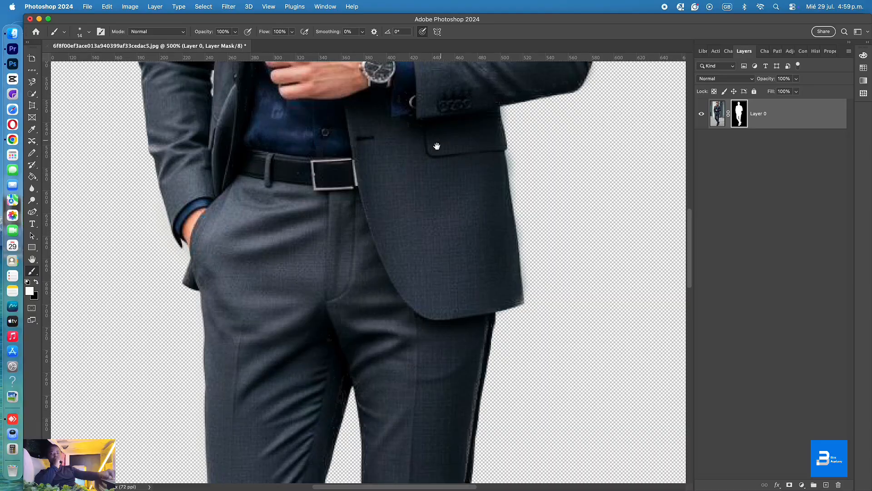
{"action": "left_click_drag", "start_coordinate": [436, 147], "coordinate": [386, 251]}
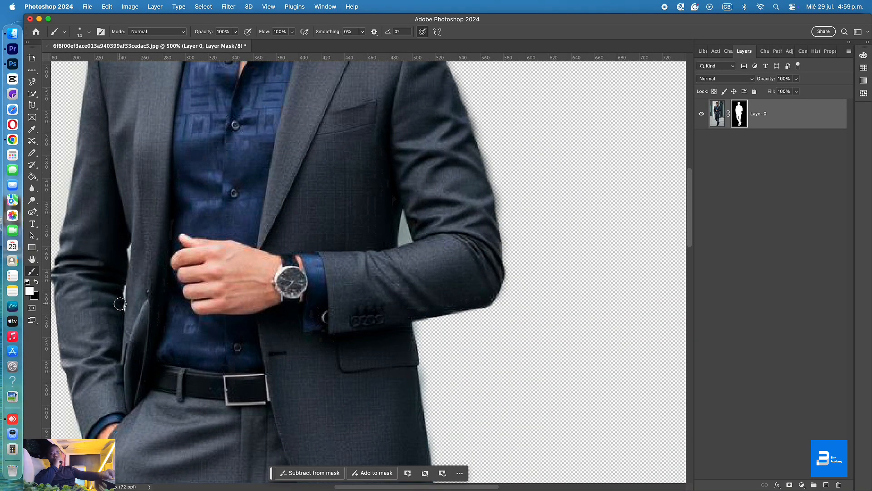
{"action": "key", "text": "e"}
{"action": "right_click", "coordinate": [329, 315]}
{"action": "left_click", "coordinate": [380, 338]}
{"action": "mouse_move", "coordinate": [404, 211]}
{"action": "left_mouse_down"}
{"action": "mouse_move", "coordinate": [411, 242]}
{"action": "mouse_move", "coordinate": [400, 244]}
{"action": "mouse_move", "coordinate": [402, 209]}
{"action": "mouse_move", "coordinate": [407, 234]}
{"action": "left_mouse_up"}
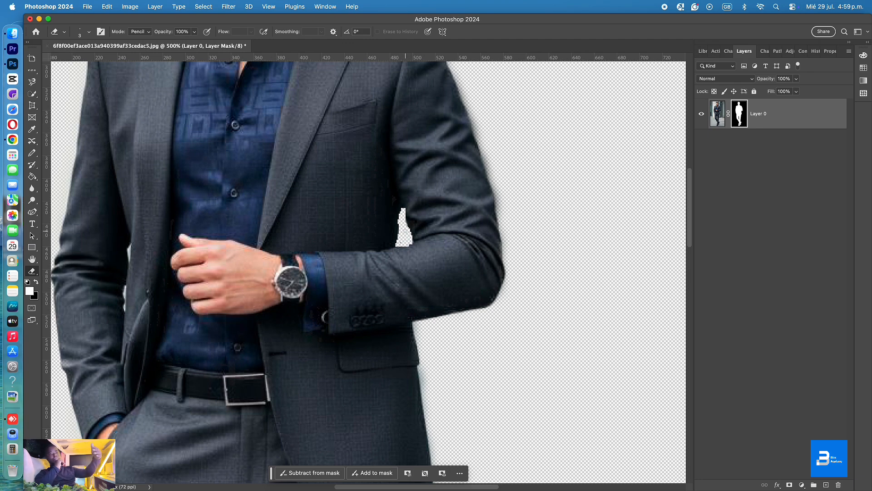
{"action": "key", "text": "super+0"}
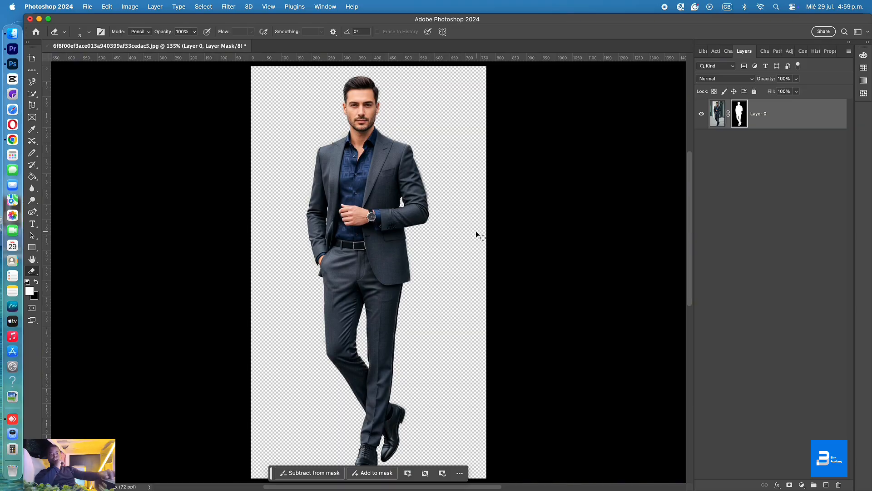
{"action": "key", "text": "super+1"}
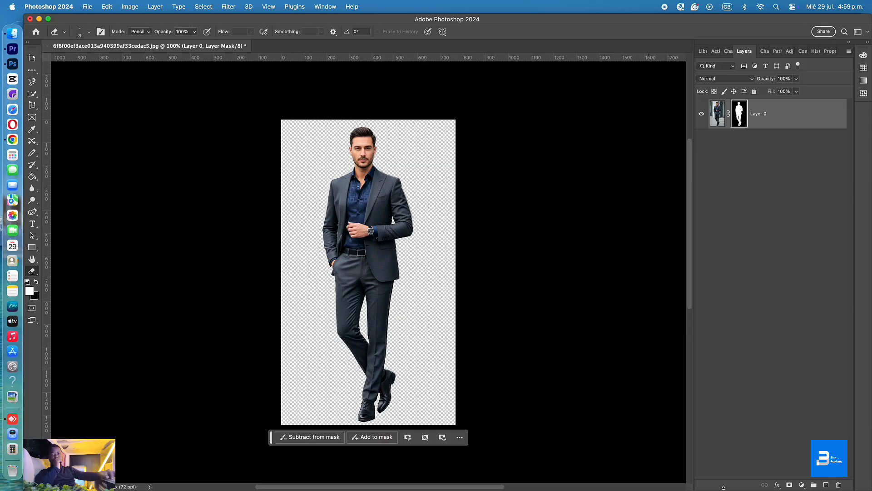
Start placing an embedded image and browse the fondo2 folder to its subfolder of curtain and wall backdrops
{"action": "left_click", "coordinate": [88, 6]}
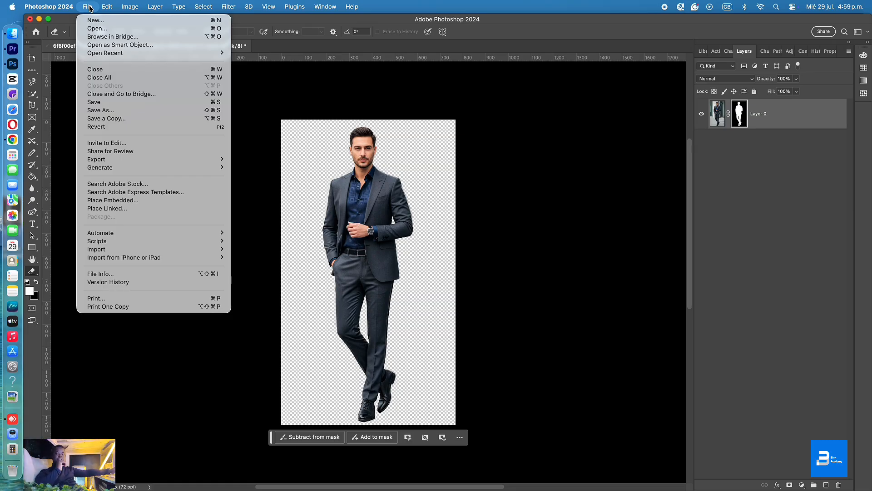
{"action": "left_click", "coordinate": [127, 201]}
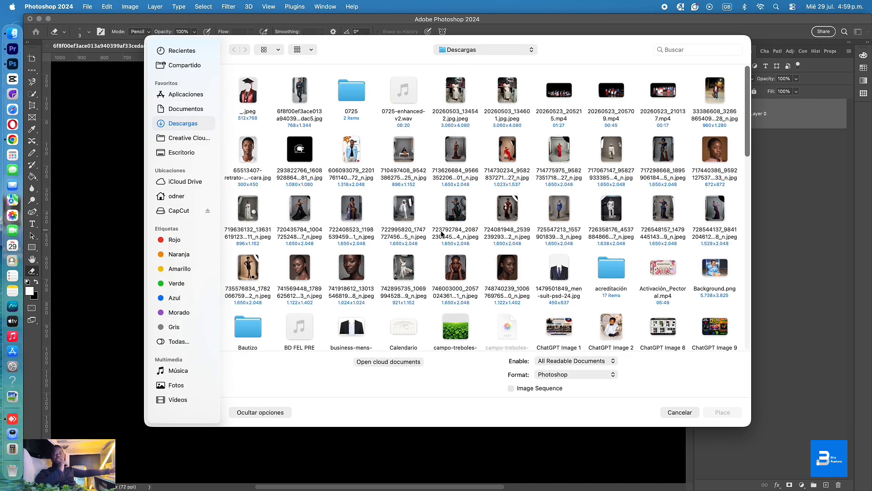
{"action": "left_click", "coordinate": [178, 301]}
{"action": "double_click", "coordinate": [350, 92]}
{"action": "scroll", "coordinate": [369, 211], "scroll_direction": "down", "scroll_amount": 10}
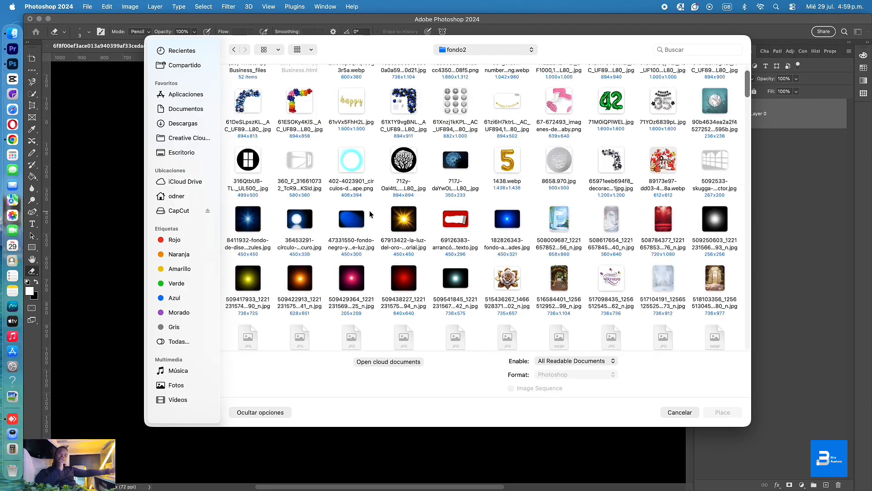
{"action": "scroll", "coordinate": [376, 200], "scroll_direction": "down", "scroll_amount": 15}
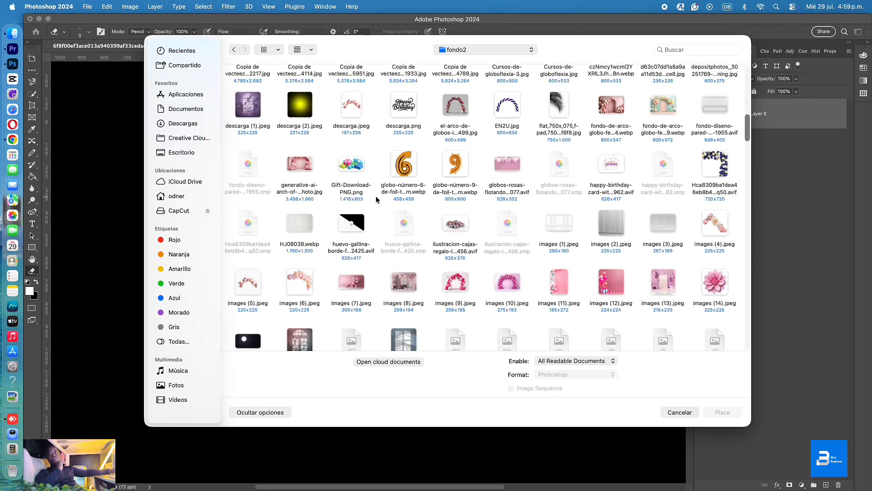
{"action": "scroll", "coordinate": [379, 191], "scroll_direction": "down", "scroll_amount": 8}
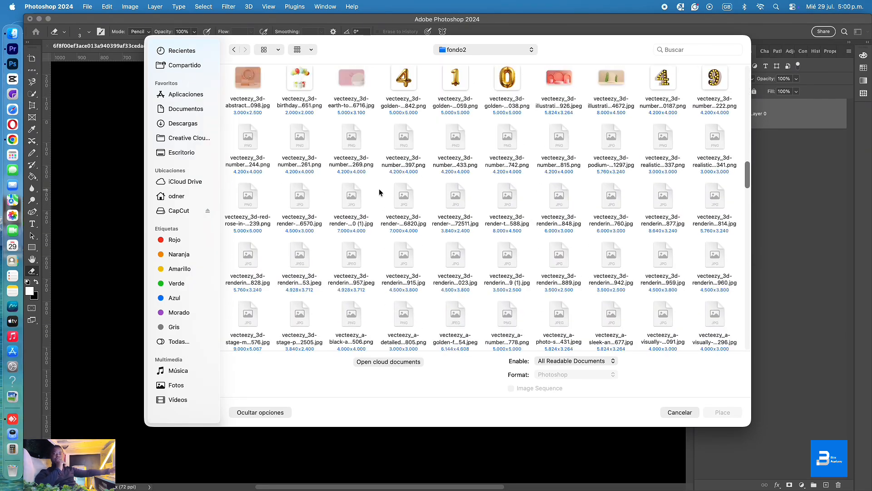
{"action": "scroll", "coordinate": [380, 191], "scroll_direction": "up", "scroll_amount": 3}
{"action": "scroll", "coordinate": [380, 190], "scroll_direction": "up", "scroll_amount": 10}
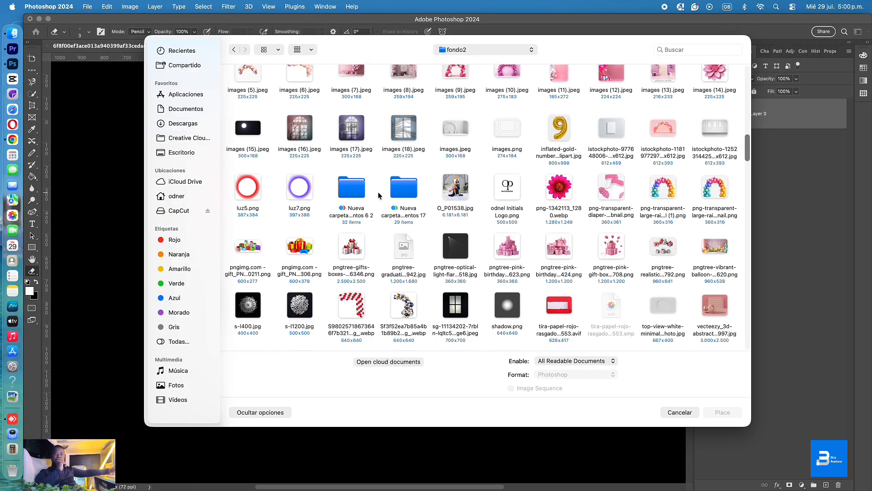
{"action": "double_click", "coordinate": [407, 293]}
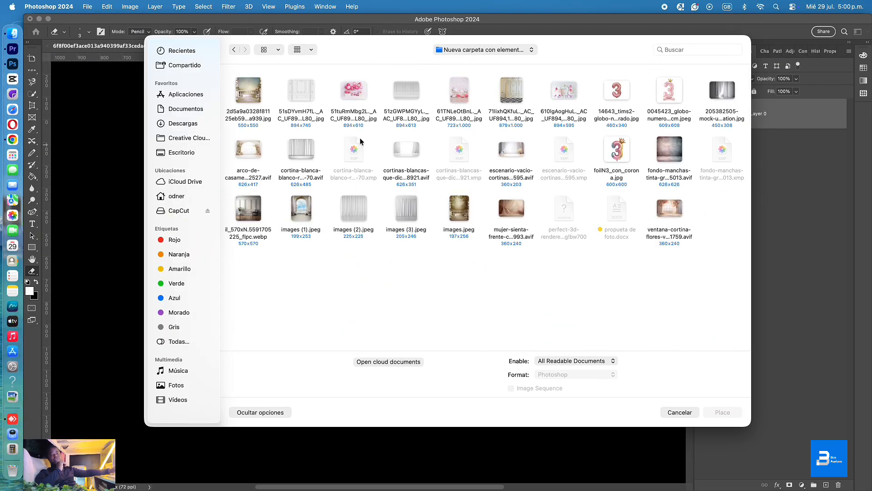
Preview the white panelled wall image 51zGWPMGYyL and place it in the document
{"action": "left_click", "coordinate": [410, 86]}
{"action": "key", "text": "space"}
{"action": "key", "text": "space"}
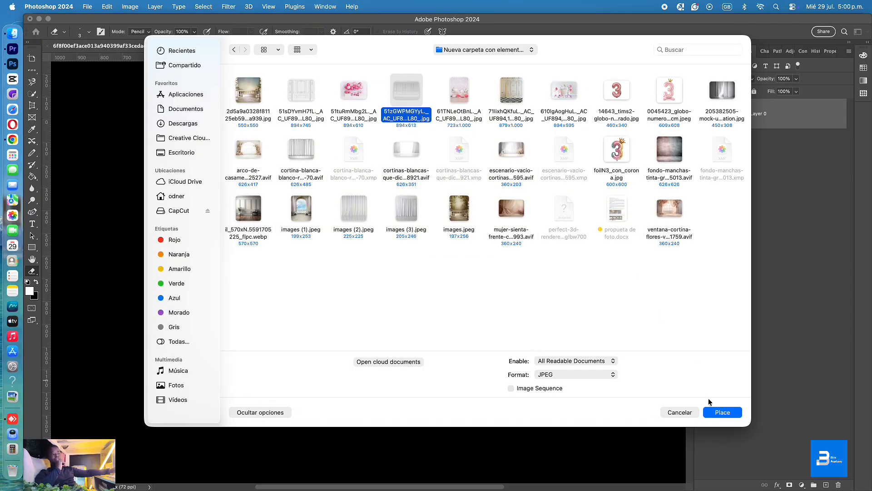
{"action": "left_click", "coordinate": [721, 412]}
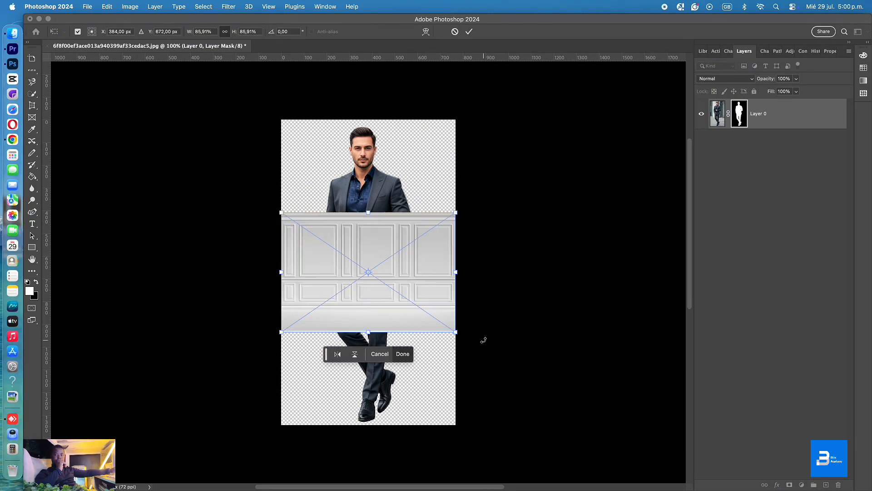
Scale the placed wall image to about 224% to cover the whole canvas and move its layer below Layer 0
{"action": "left_click_drag", "start_coordinate": [367, 209], "coordinate": [361, 115]}
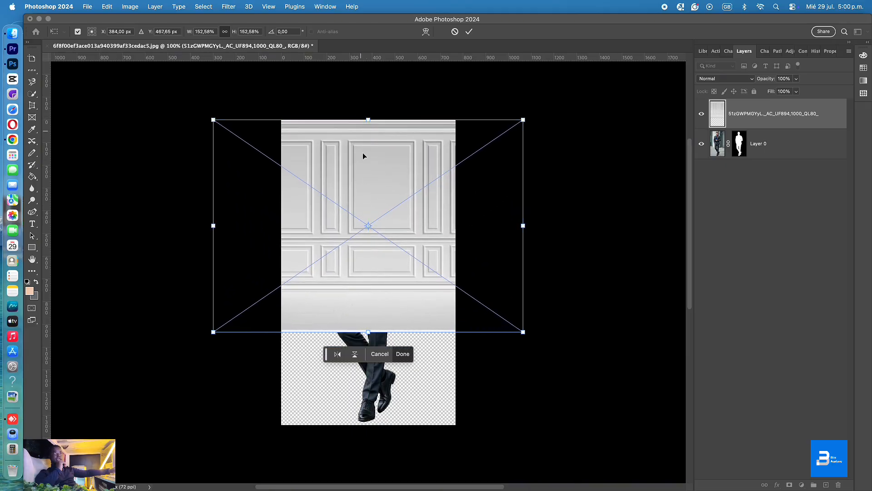
{"action": "left_click_drag", "start_coordinate": [368, 330], "coordinate": [392, 431]}
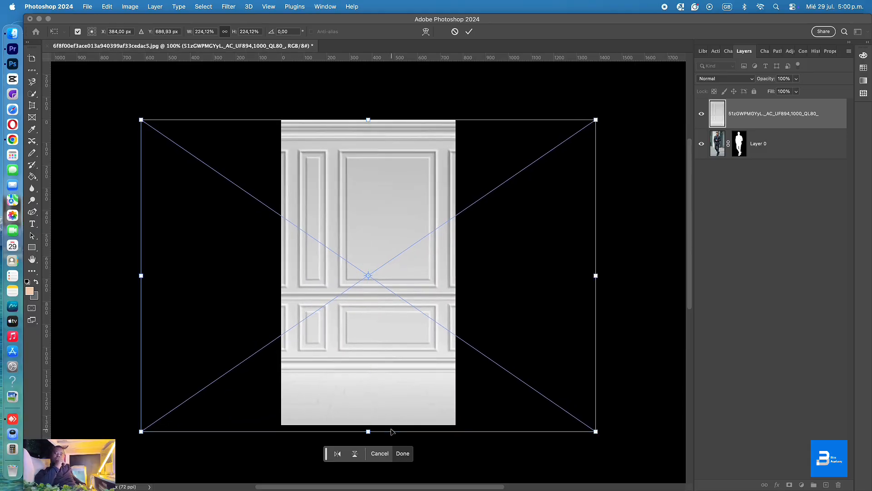
{"action": "mouse_move", "coordinate": [380, 342]}
{"action": "left_mouse_down"}
{"action": "mouse_move", "coordinate": [358, 340]}
{"action": "mouse_move", "coordinate": [383, 344]}
{"action": "left_mouse_up"}
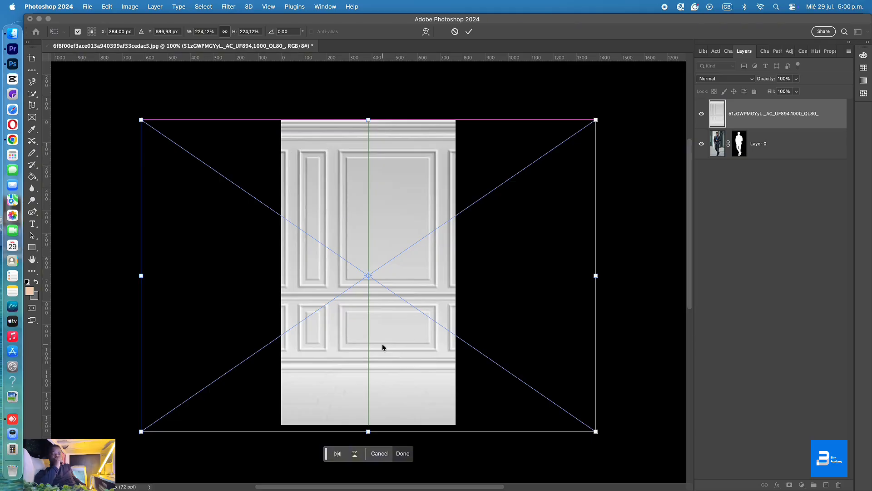
{"action": "key", "text": "Return"}
{"action": "key", "text": "e"}
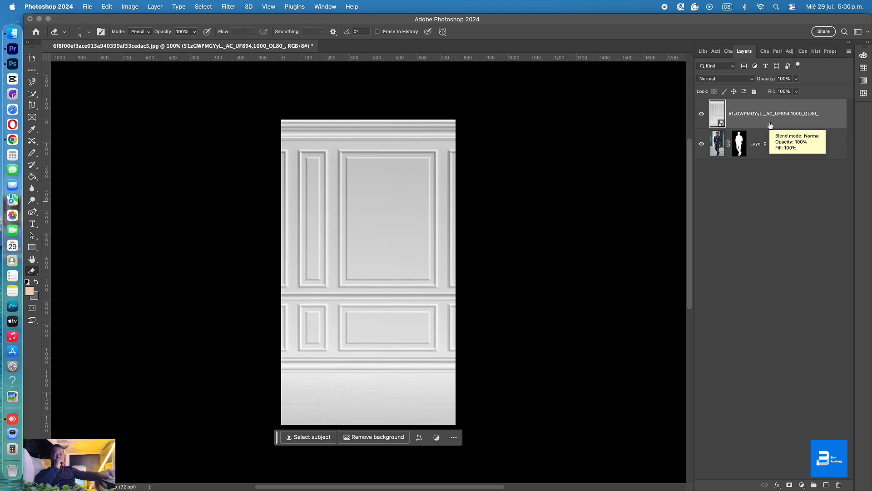
{"action": "left_click_drag", "start_coordinate": [770, 125], "coordinate": [769, 155]}
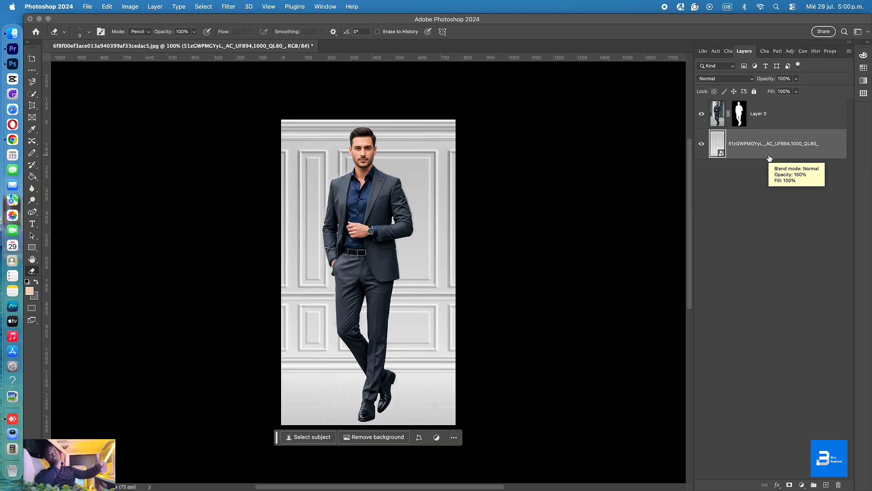
Extend the canvas outward on all sides with the Crop tool at the original ratio, revealing more of the panelled wall beside the man
{"action": "key", "text": "c"}
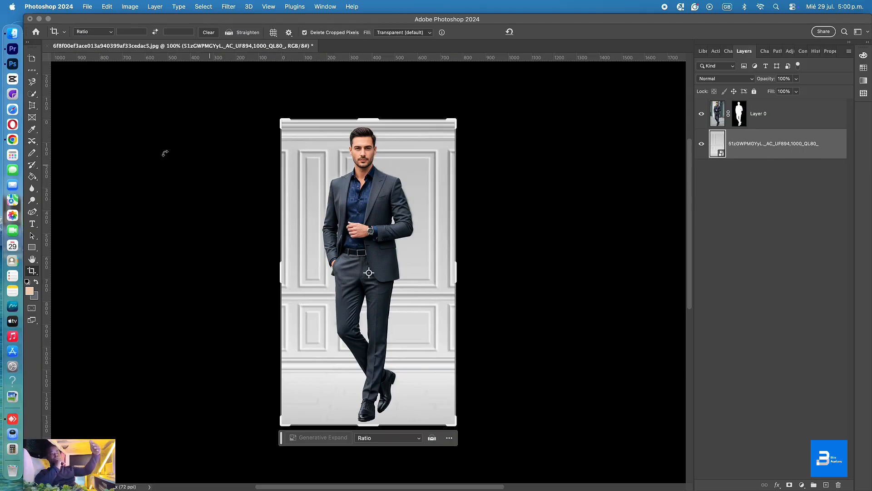
{"action": "left_click", "coordinate": [97, 32]}
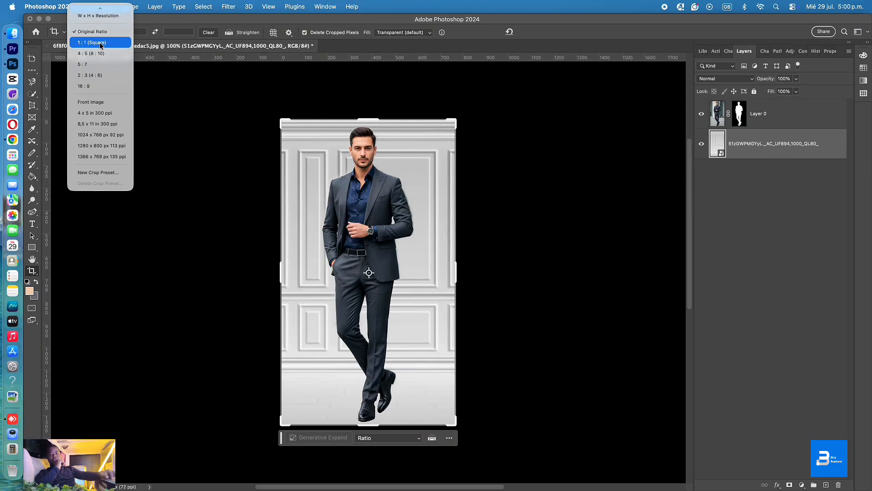
{"action": "left_click", "coordinate": [394, 248]}
{"action": "left_click", "coordinate": [394, 250]}
{"action": "key", "text": "Return"}
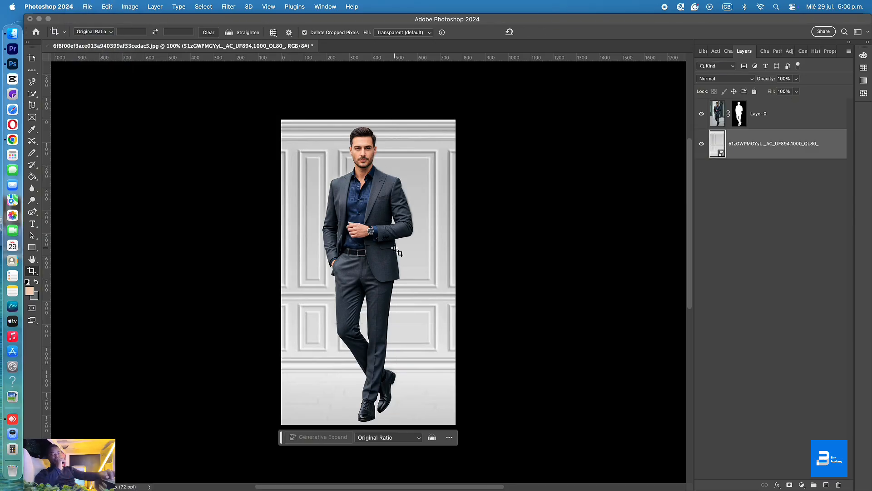
{"action": "scroll", "coordinate": [394, 250], "scroll_direction": "up", "scroll_amount": 5}
{"action": "key", "text": "super+0"}
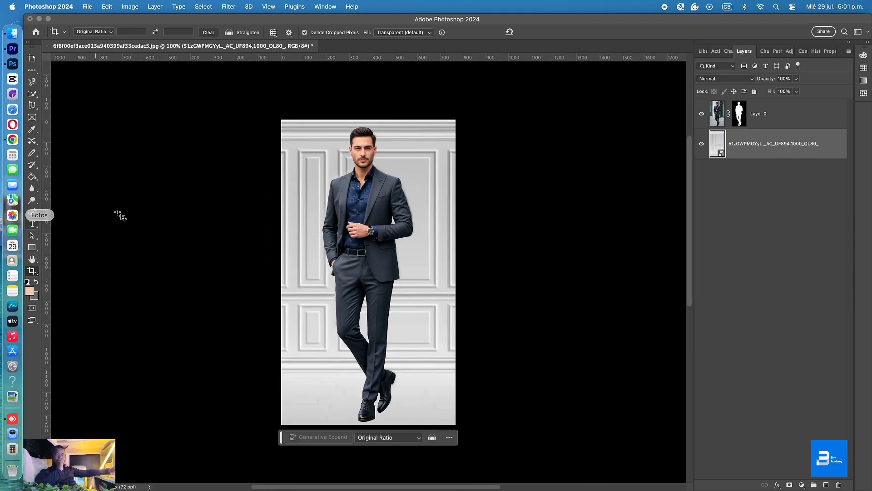
{"action": "left_click", "coordinate": [361, 246]}
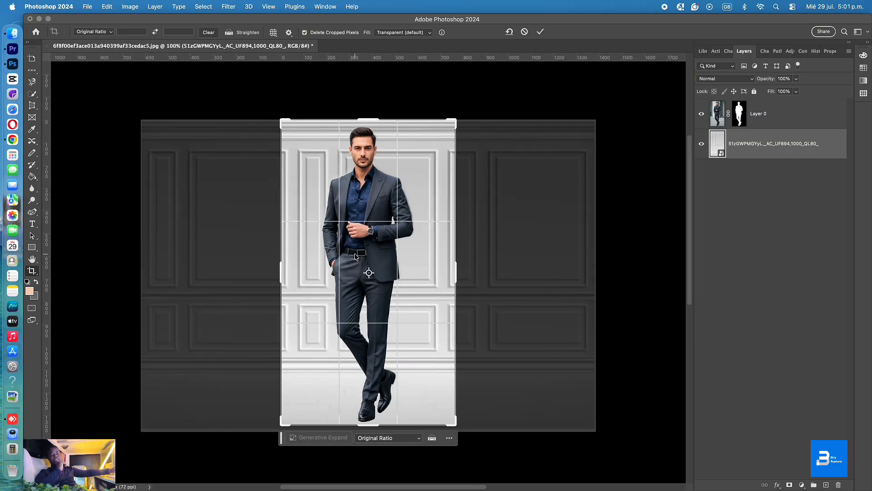
{"action": "mouse_move", "coordinate": [363, 117]}
{"action": "left_mouse_down"}
{"action": "mouse_move", "coordinate": [367, 93]}
{"action": "mouse_move", "coordinate": [368, 109]}
{"action": "left_mouse_up"}
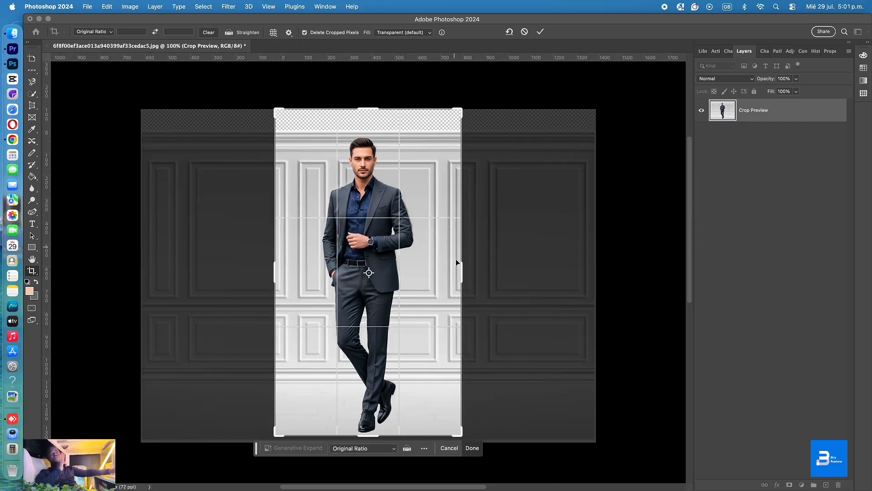
{"action": "left_click_drag", "start_coordinate": [460, 272], "coordinate": [494, 278]}
{"action": "left_click_drag", "start_coordinate": [247, 266], "coordinate": [205, 271]}
{"action": "key", "text": "Return"}
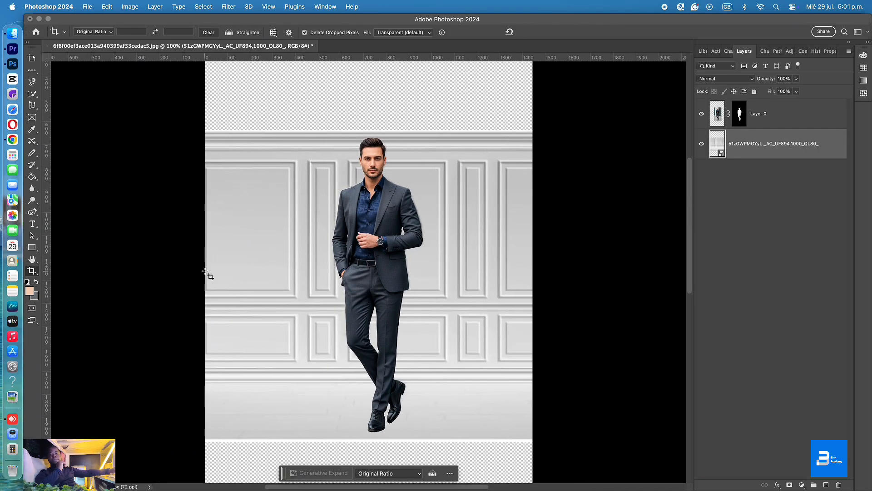
Crop the canvas to a 1:1 square around the man, trimming the empty transparent areas above and below the wall
{"action": "key", "text": "x"}
{"action": "key", "text": "super+0"}
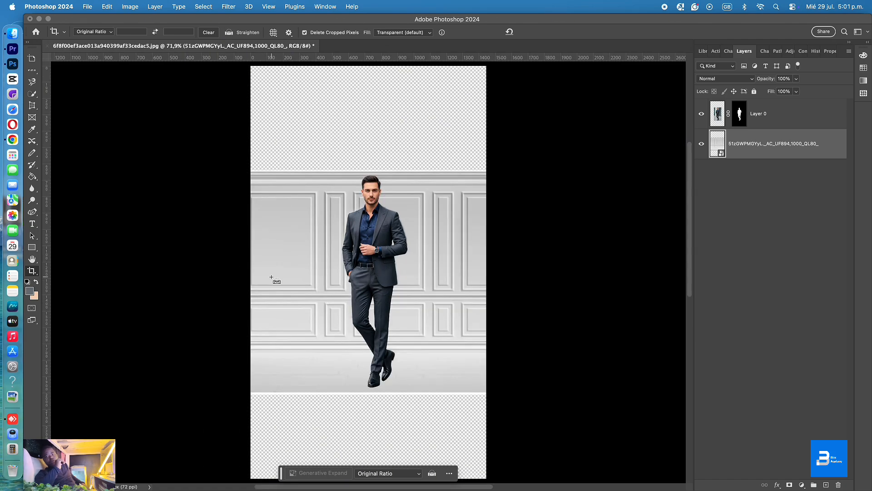
{"action": "left_click", "coordinate": [370, 336]}
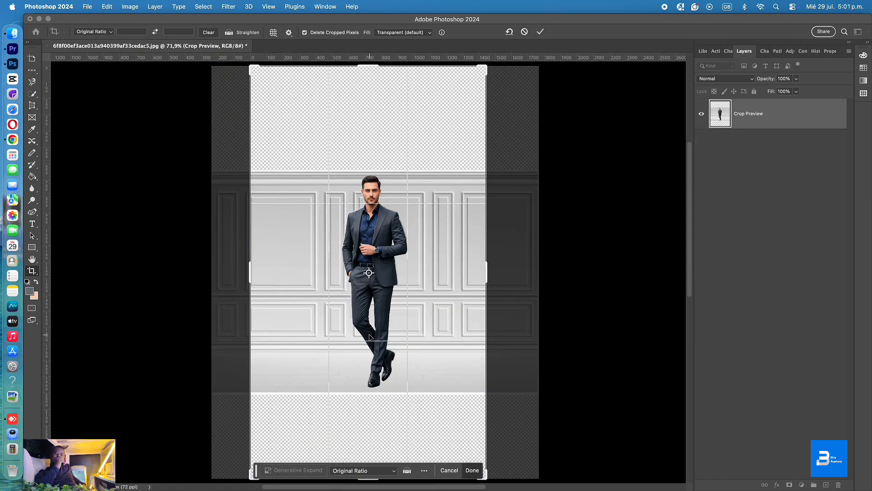
{"action": "left_click", "coordinate": [92, 33]}
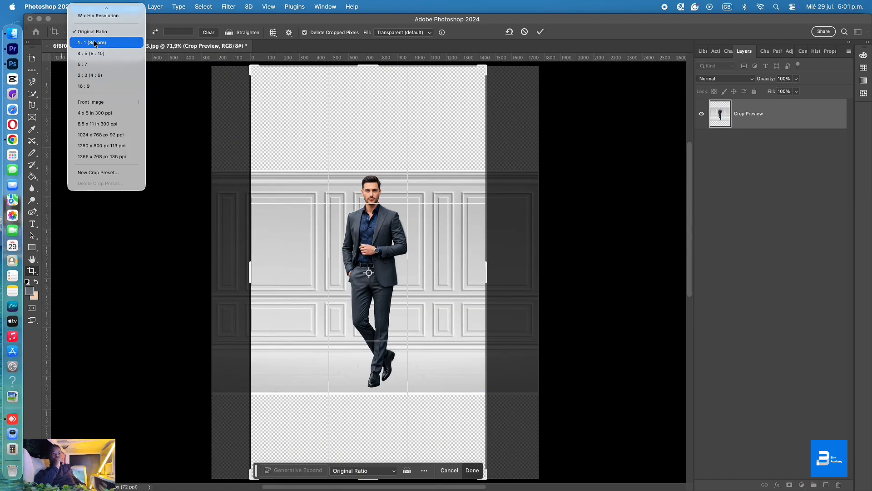
{"action": "left_click", "coordinate": [98, 53]}
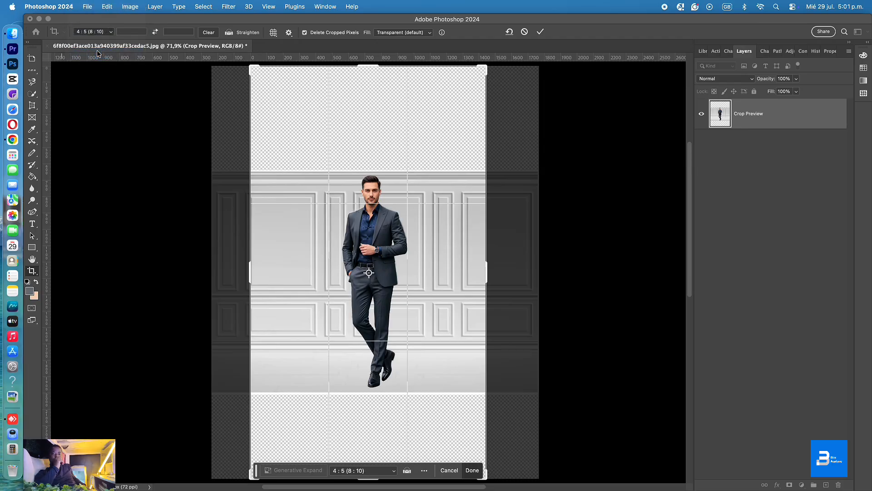
{"action": "left_click", "coordinate": [97, 28]}
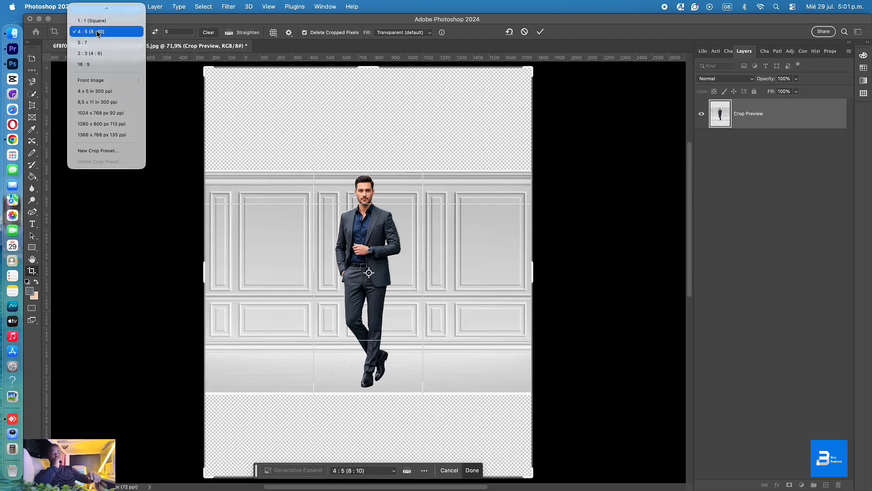
{"action": "left_click", "coordinate": [97, 20]}
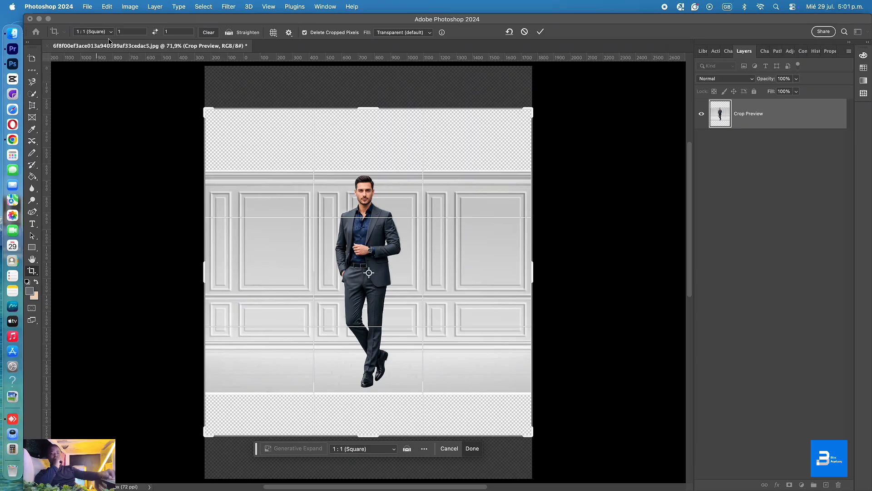
{"action": "left_click_drag", "start_coordinate": [358, 107], "coordinate": [356, 137]}
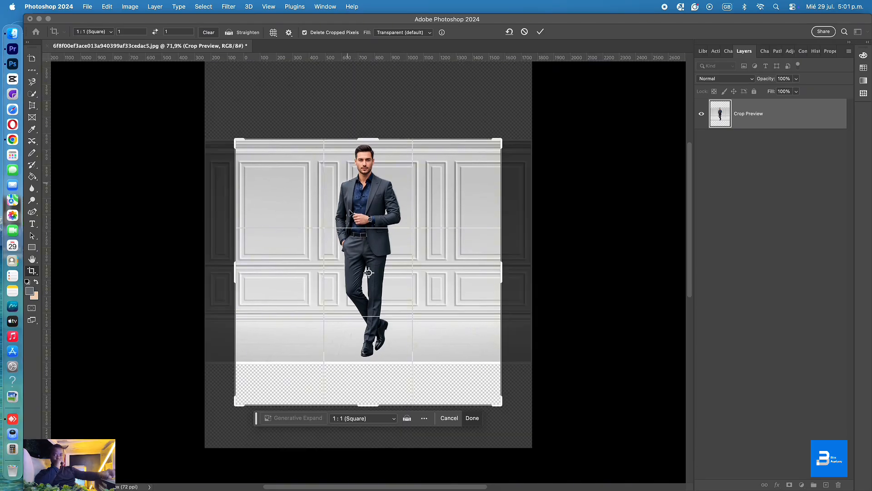
{"action": "left_click_drag", "start_coordinate": [372, 409], "coordinate": [371, 388]}
{"action": "key", "text": "Return"}
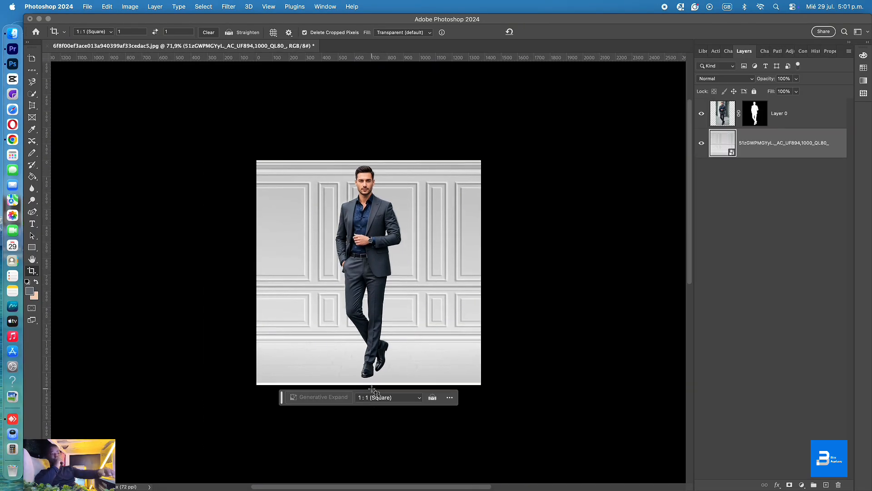
Tighten the square crop to about 1344 x 1344 px, cutting off the thin light strip below the floor
{"action": "key", "text": "super+0"}
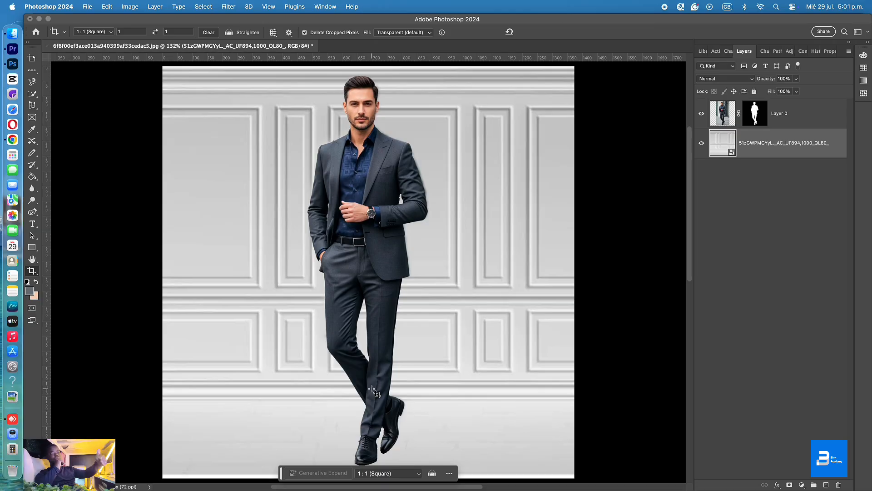
{"action": "key", "text": "super+1"}
{"action": "left_click", "coordinate": [380, 402]}
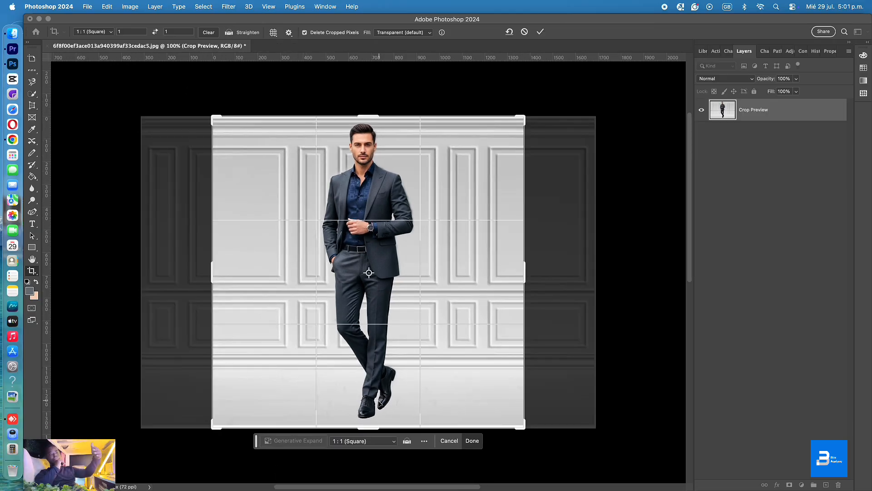
{"action": "left_click_drag", "start_coordinate": [369, 428], "coordinate": [369, 429]}
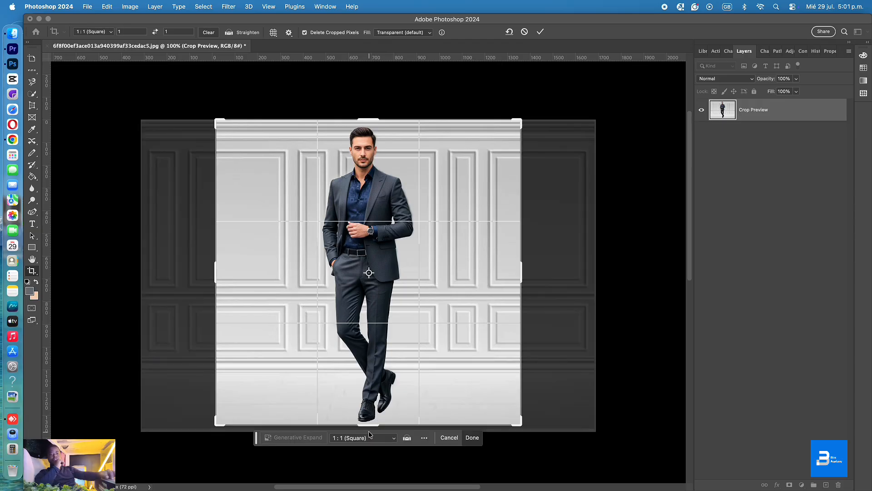
{"action": "key", "text": "Return"}
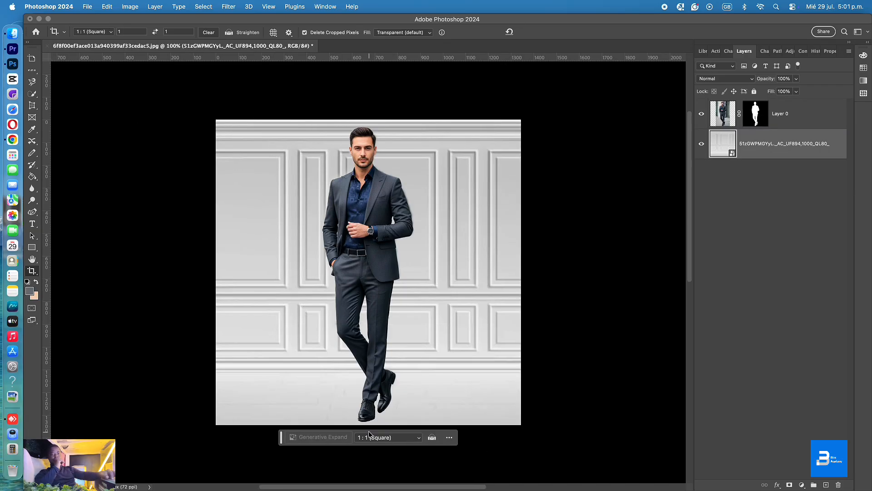
Toggle the visibility of the man's layer and the wall layer off and on to compare the cutout with the backdrop
{"action": "left_click", "coordinate": [701, 115]}
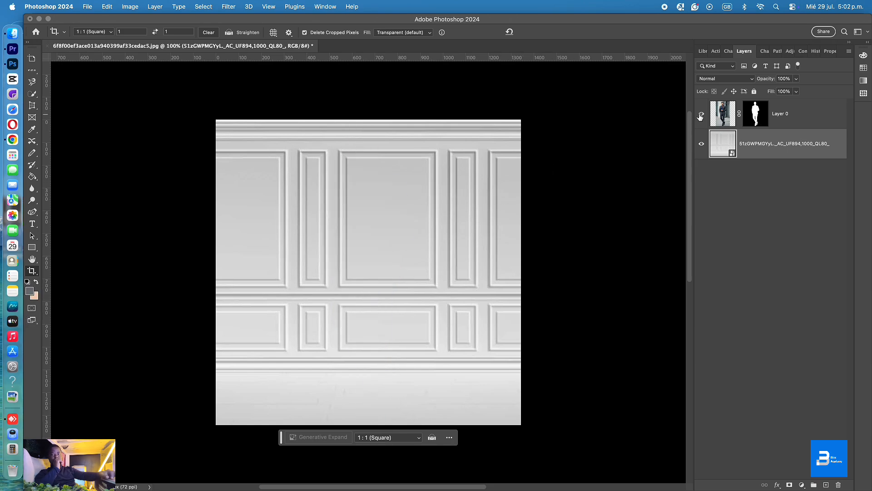
{"action": "left_click", "coordinate": [701, 114]}
{"action": "left_click", "coordinate": [701, 143]}
{"action": "left_click", "coordinate": [701, 143]}
{"action": "left_click", "coordinate": [702, 144]}
{"action": "left_click", "coordinate": [702, 143]}
{"action": "left_click", "coordinate": [701, 144]}
{"action": "left_click", "coordinate": [701, 144]}
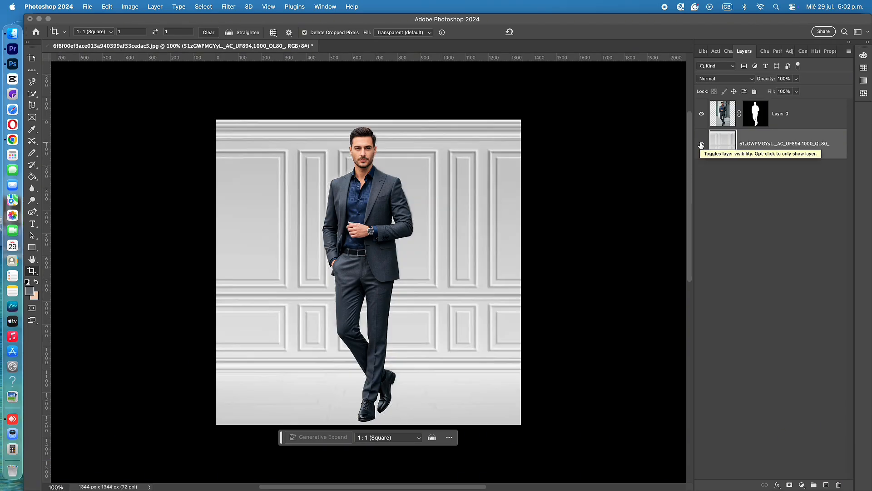